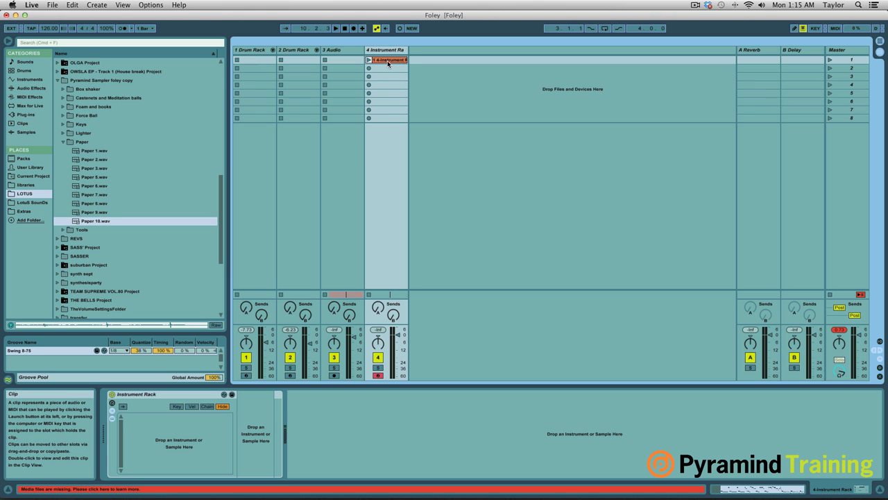
Delete track 4's clip and create a new empty MIDI clip on the second Drum Rack track
{"action": "key", "text": "Delete"}
{"action": "left_click", "coordinate": [300, 52]}
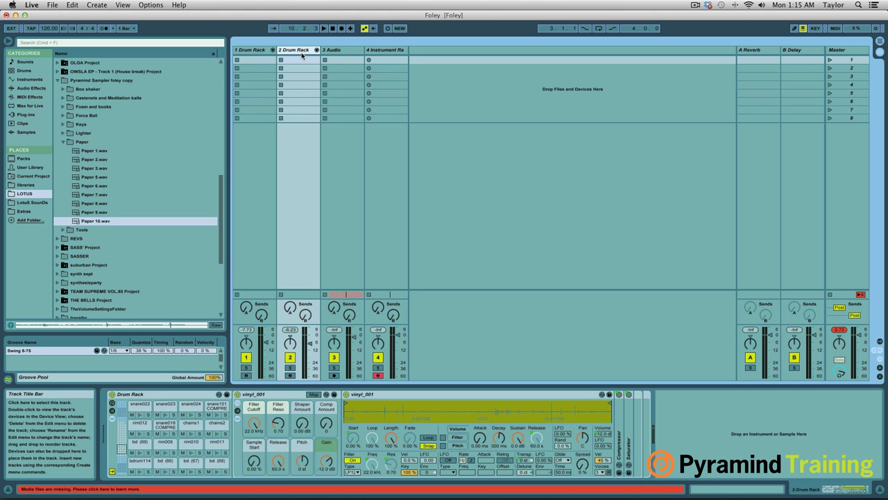
{"action": "double_click", "coordinate": [299, 60]}
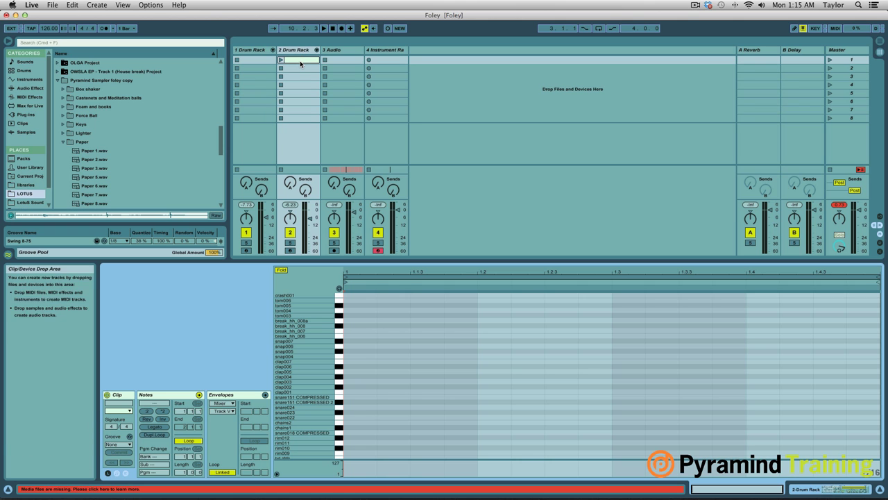
Draw a bd (66) kick at the clip start and repeat it on every beat
{"action": "scroll", "coordinate": [325, 401], "scroll_direction": "down", "scroll_amount": 3}
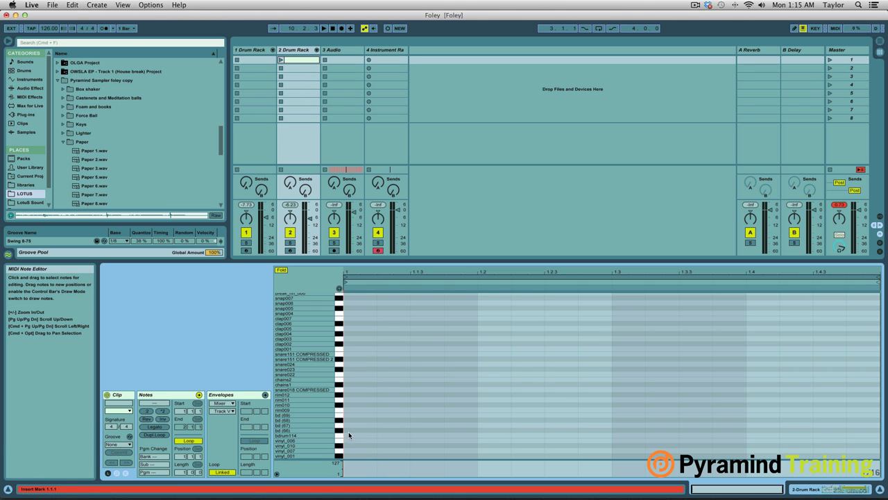
{"action": "double_click", "coordinate": [348, 430]}
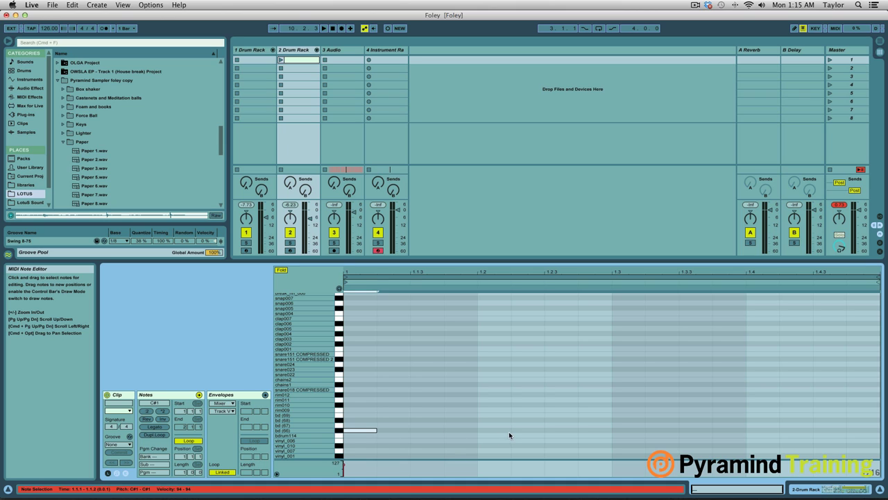
{"action": "left_click", "coordinate": [477, 428], "text": "shift"}
{"action": "key", "text": "super+d"}
{"action": "key", "text": "super+d"}
{"action": "key", "text": "super+d"}
Audition the kick pattern, then launch the new clip on track 2
{"action": "key", "text": "space"}
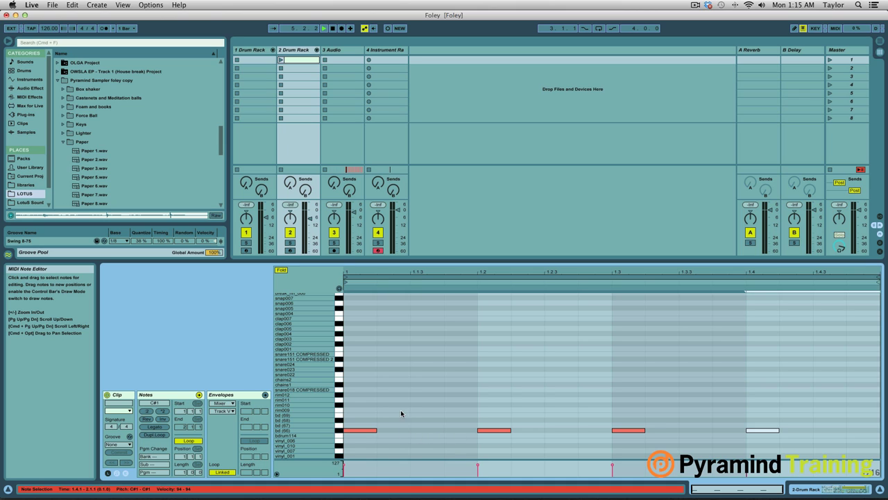
{"action": "key", "text": "space"}
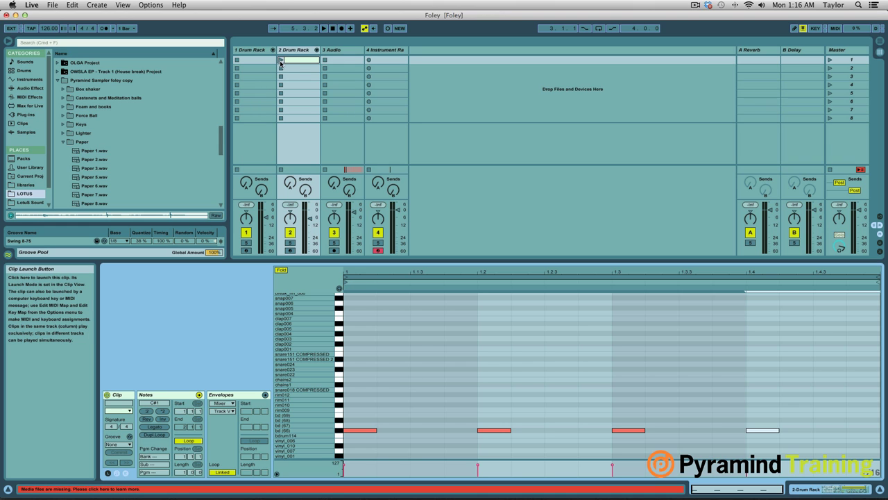
{"action": "left_click", "coordinate": [281, 62]}
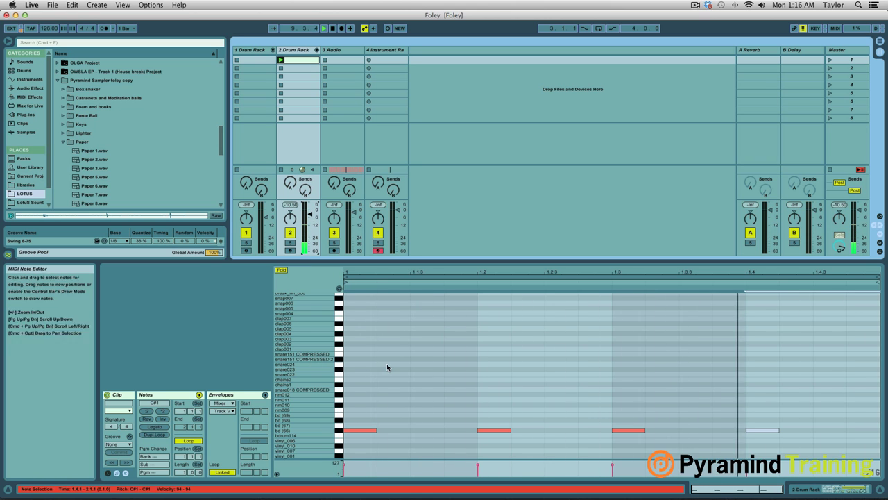
Add break_hh_008a at 1.1.1 and break_hh_008 at 1.1.3, repeat the pair, and undo extra copies
{"action": "scroll", "coordinate": [386, 363], "scroll_direction": "up", "scroll_amount": 5}
{"action": "left_click", "coordinate": [354, 339]}
{"action": "double_click", "coordinate": [353, 340]}
{"action": "double_click", "coordinate": [413, 345]}
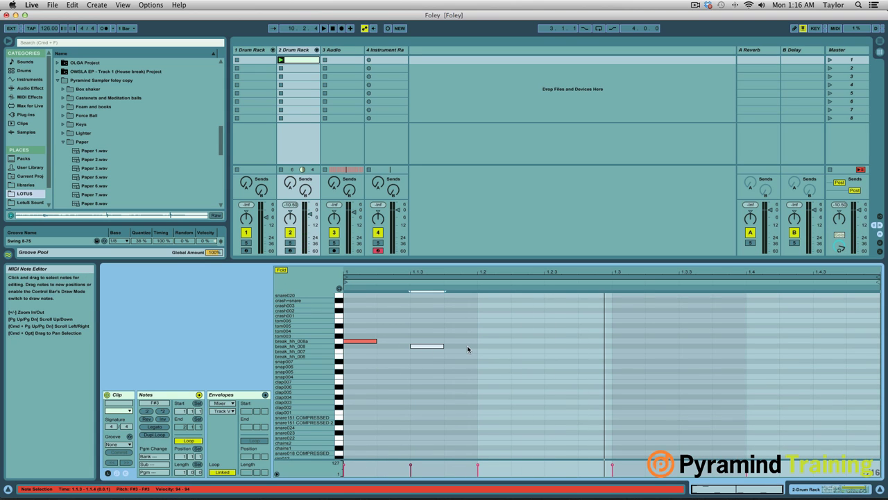
{"action": "left_click_drag", "start_coordinate": [475, 325], "coordinate": [326, 375]}
{"action": "key", "text": "super+d"}
{"action": "key", "text": "super+d"}
{"action": "key", "text": "super+d"}
{"action": "key", "text": "super+d"}
{"action": "key", "text": "super+z"}
{"action": "key", "text": "super+z"}
Play the pattern and add a break_hh_008a hit near 1.4.3, nudging it into place
{"action": "key", "text": "space"}
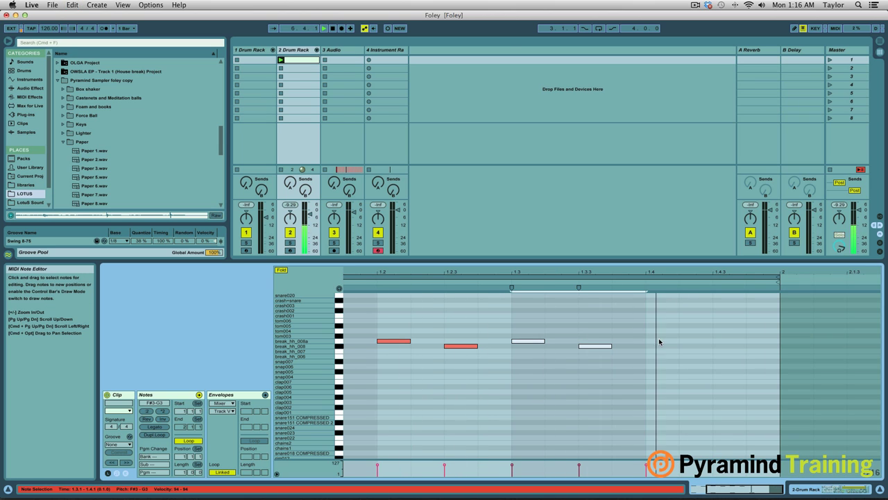
{"action": "double_click", "coordinate": [722, 341]}
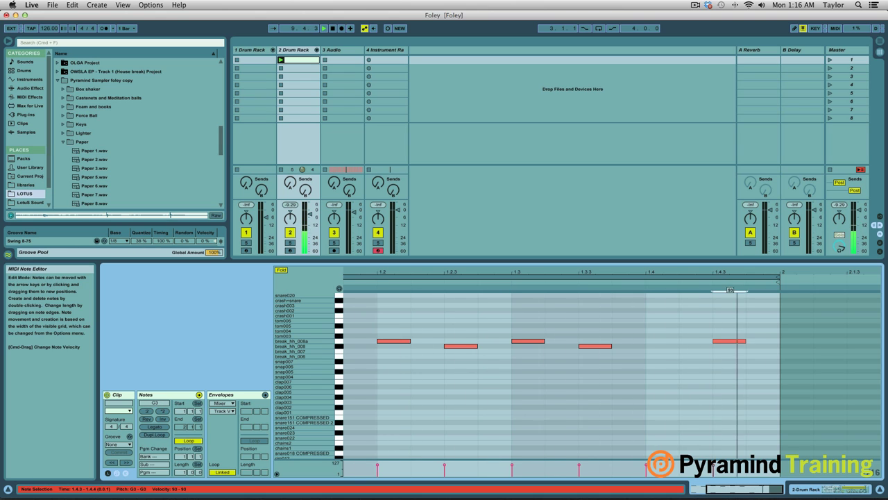
{"action": "left_click_drag", "start_coordinate": [732, 343], "coordinate": [687, 341]}
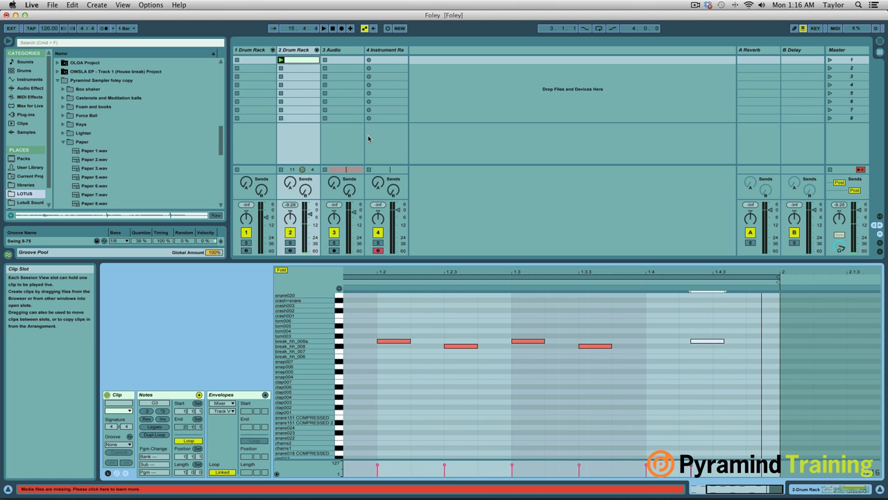
{"action": "scroll", "coordinate": [381, 341], "scroll_direction": "left", "scroll_amount": 3}
{"action": "scroll", "coordinate": [392, 346], "scroll_direction": "down", "scroll_amount": 5}
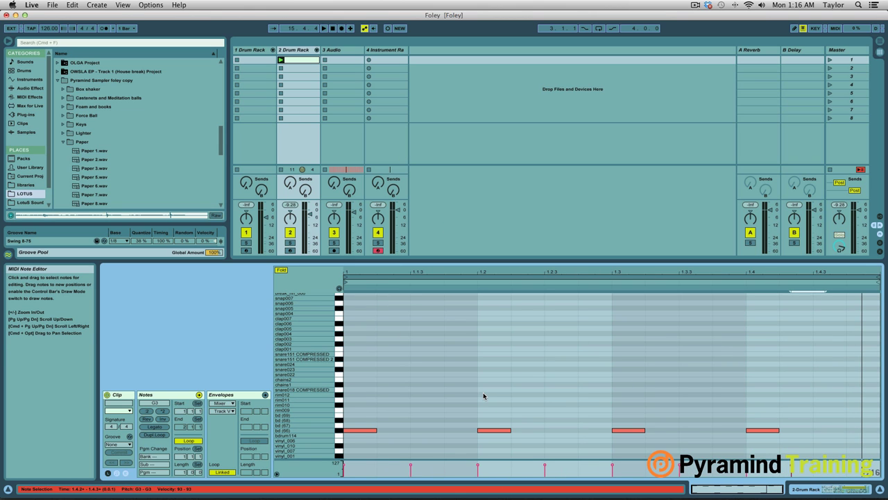
{"action": "scroll", "coordinate": [477, 393], "scroll_direction": "up", "scroll_amount": 8}
{"action": "scroll", "coordinate": [477, 392], "scroll_direction": "down", "scroll_amount": 7}
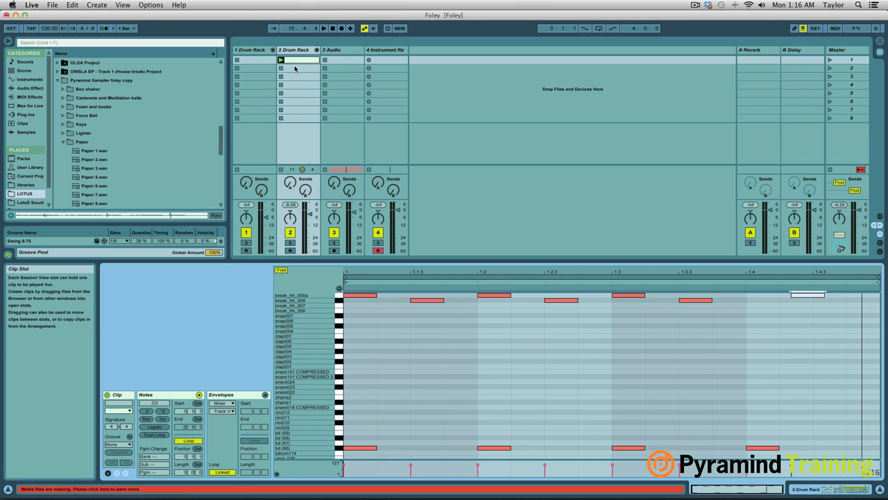
Show the 1 Drum Rack's devices and page through pad banks to Castanets and Box shaker
{"action": "left_click", "coordinate": [255, 50]}
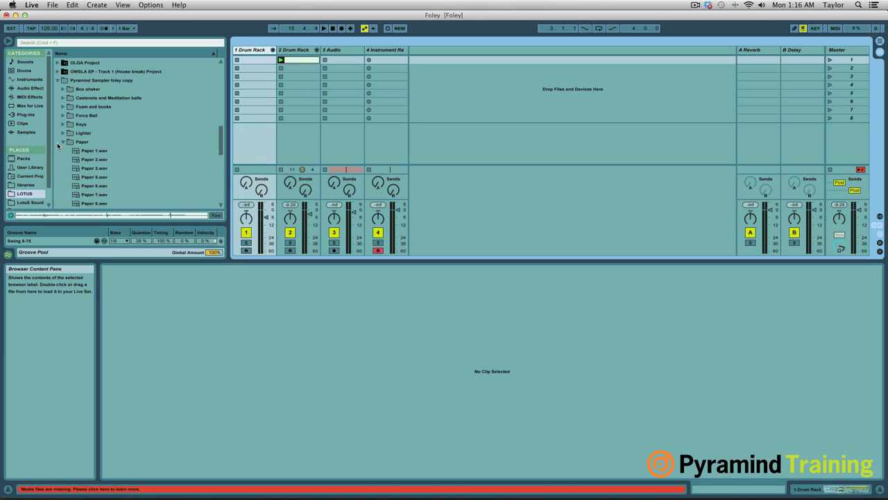
{"action": "key", "text": "shift+Tab"}
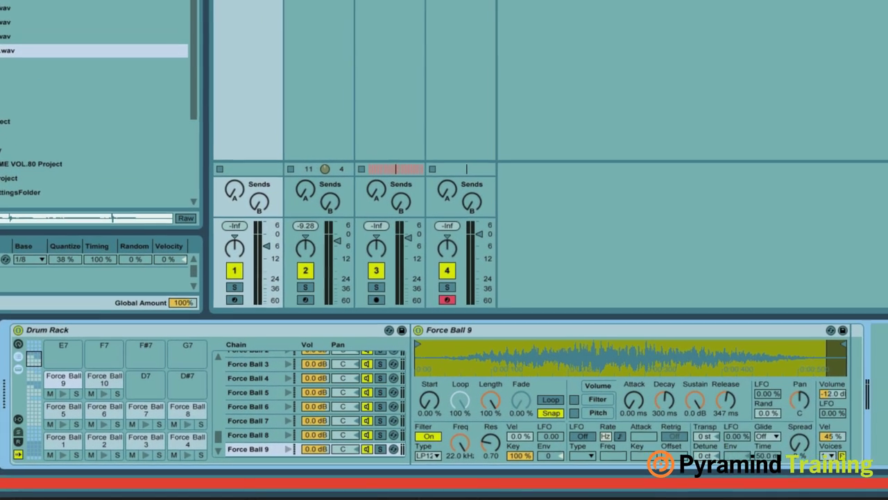
{"action": "left_click_drag", "start_coordinate": [121, 410], "coordinate": [122, 439]}
{"action": "left_click_drag", "start_coordinate": [22, 399], "coordinate": [22, 415]}
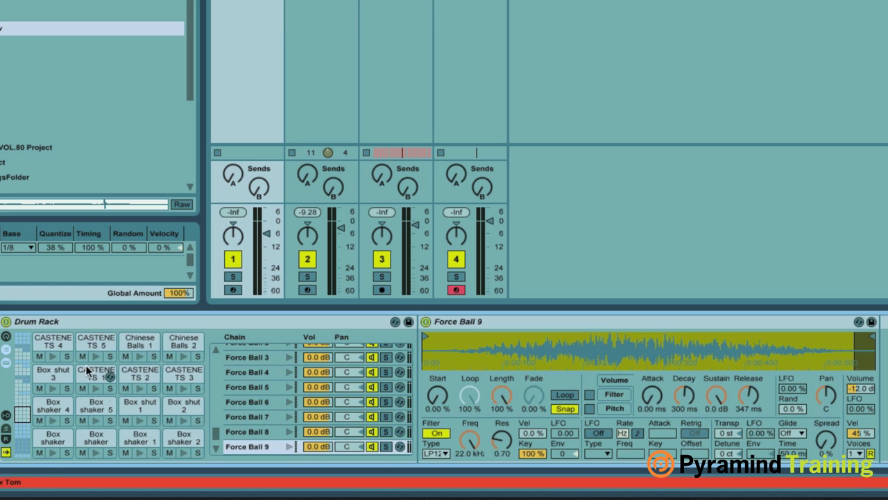
{"action": "mouse_move", "coordinate": [22, 415]}
{"action": "left_mouse_down"}
{"action": "mouse_move", "coordinate": [22, 353]}
{"action": "mouse_move", "coordinate": [22, 414]}
{"action": "left_mouse_up"}
Select the Box shaker 2 and 4, Box shut 1 and 2, and CASTENETS TS 1, 2, 4 pads
{"action": "left_click", "coordinate": [176, 439]}
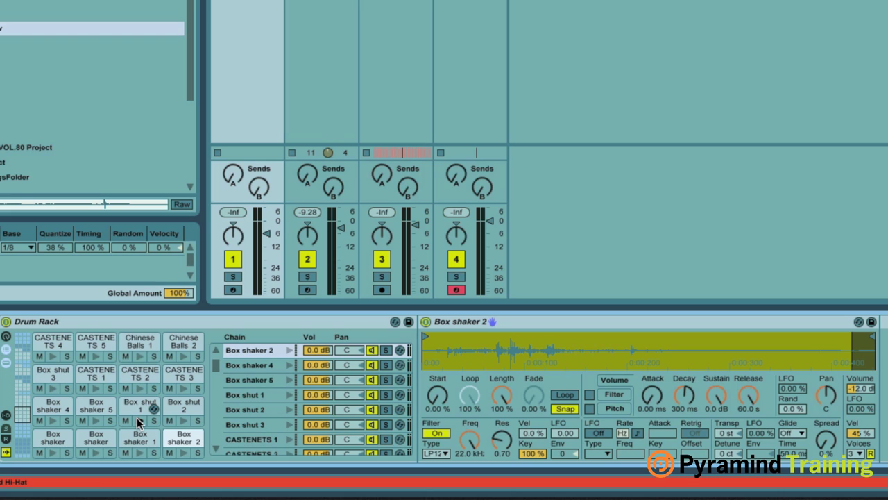
{"action": "left_click", "coordinate": [55, 407]}
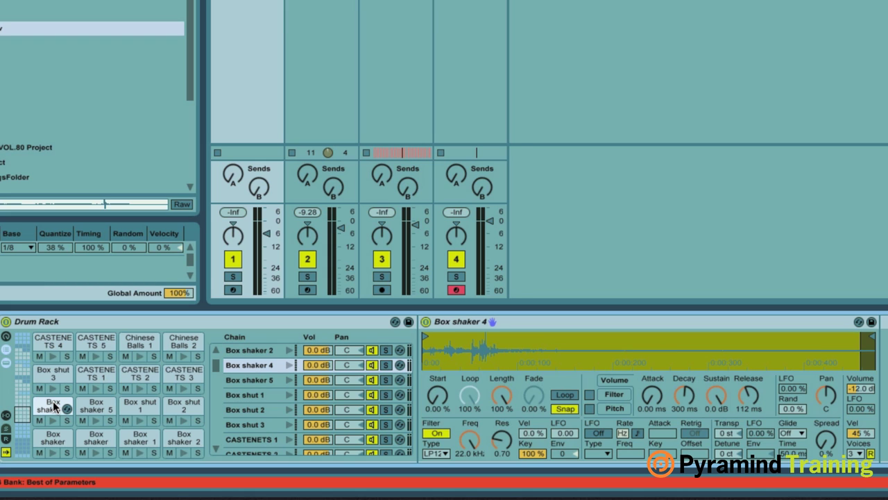
{"action": "left_click", "coordinate": [130, 409]}
{"action": "left_click", "coordinate": [180, 403]}
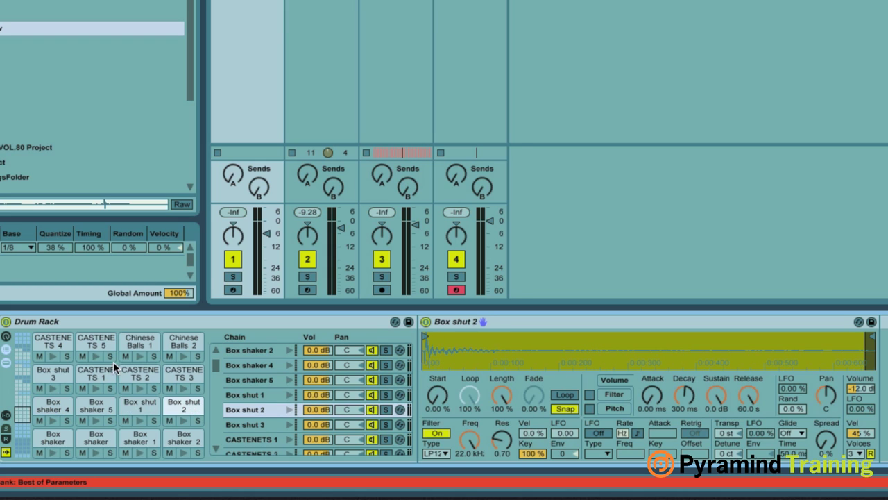
{"action": "left_click", "coordinate": [138, 371]}
{"action": "left_click", "coordinate": [90, 374]}
{"action": "left_click", "coordinate": [61, 343]}
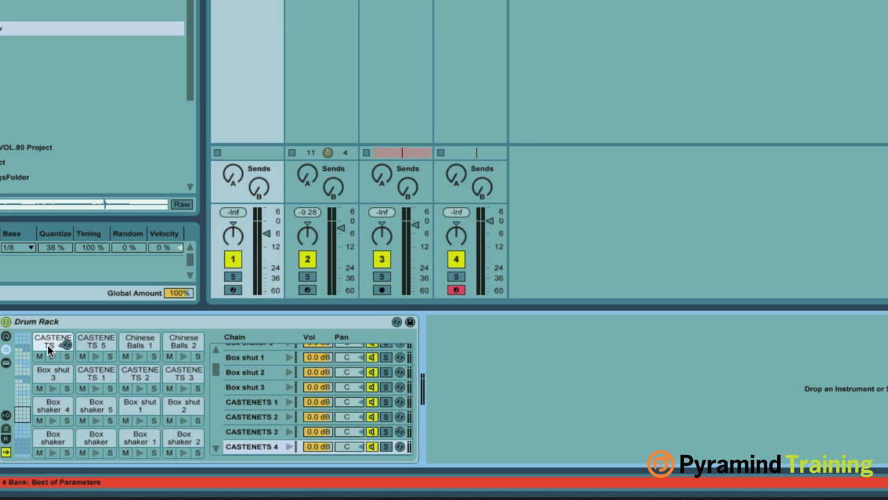
Page up to the Force Ball pad bank and preview Force Ball 9 and 10
{"action": "left_click", "coordinate": [22, 400]}
{"action": "left_click", "coordinate": [22, 382]}
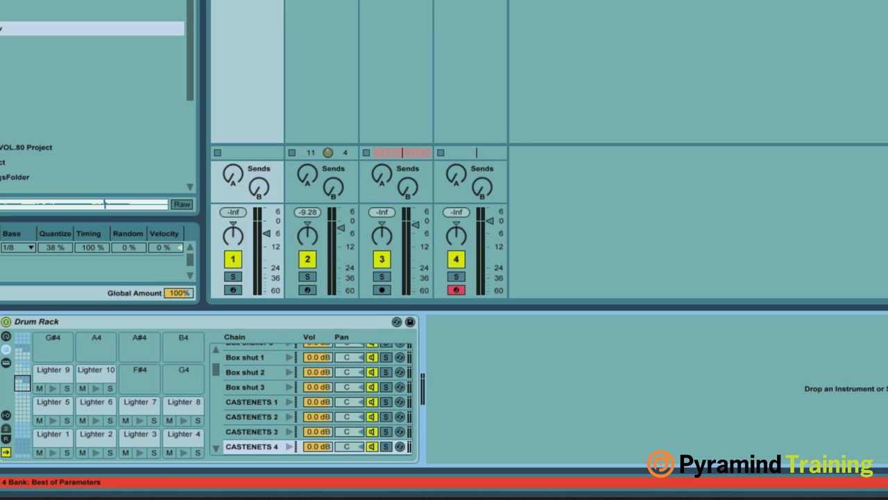
{"action": "mouse_move", "coordinate": [22, 383]}
{"action": "left_mouse_down"}
{"action": "mouse_move", "coordinate": [23, 351]}
{"action": "mouse_move", "coordinate": [23, 366]}
{"action": "left_mouse_up"}
{"action": "left_click", "coordinate": [22, 351]}
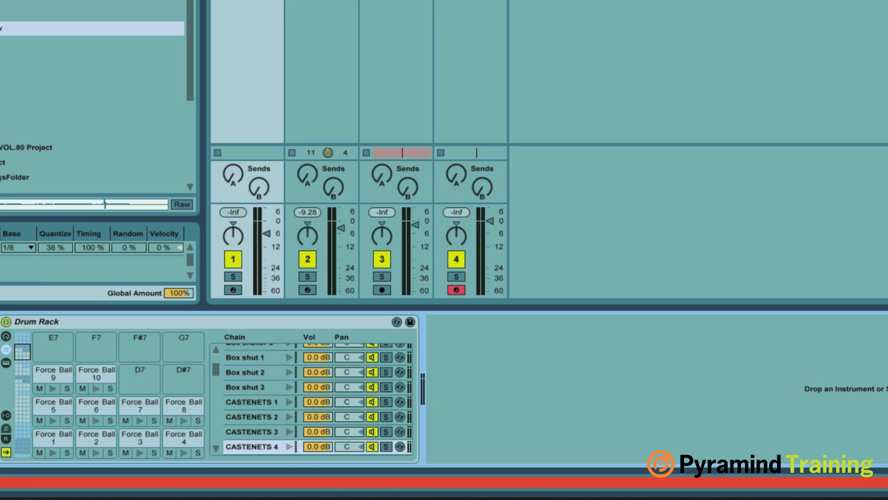
{"action": "left_click", "coordinate": [53, 388]}
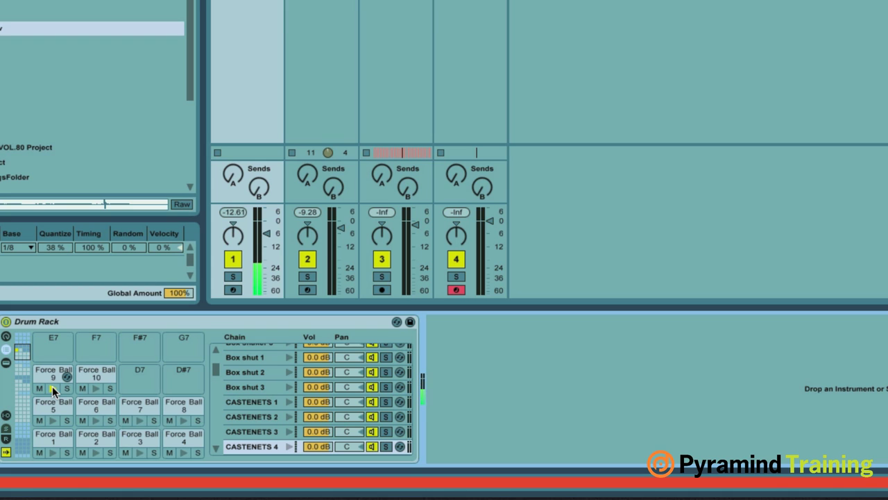
{"action": "left_click", "coordinate": [94, 390]}
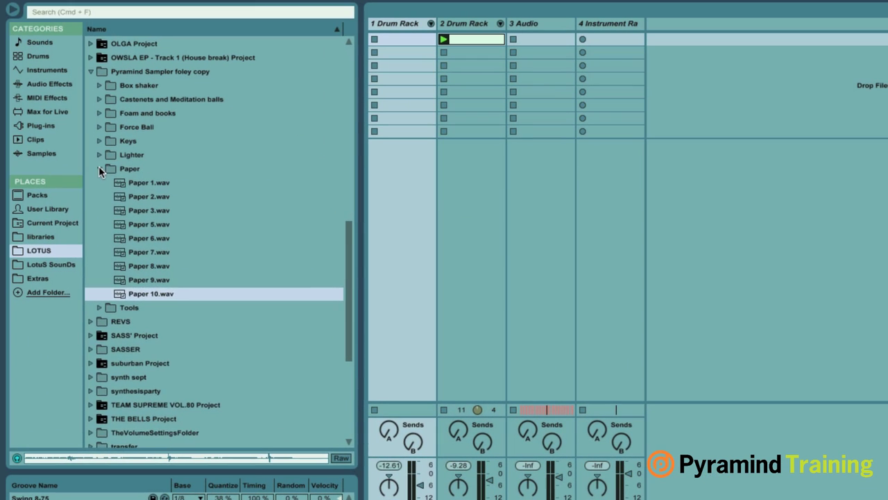
Collapse Paper and expand the Box shaker, Castenets, Foam and books, Keys and Lighter folders
{"action": "left_click", "coordinate": [98, 168]}
{"action": "scroll", "coordinate": [112, 187], "scroll_direction": "up", "scroll_amount": 5}
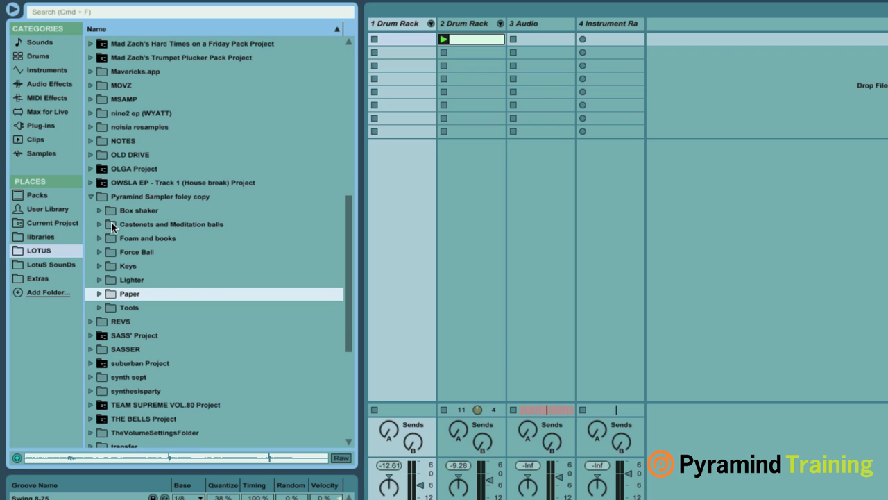
{"action": "left_click", "coordinate": [100, 210]}
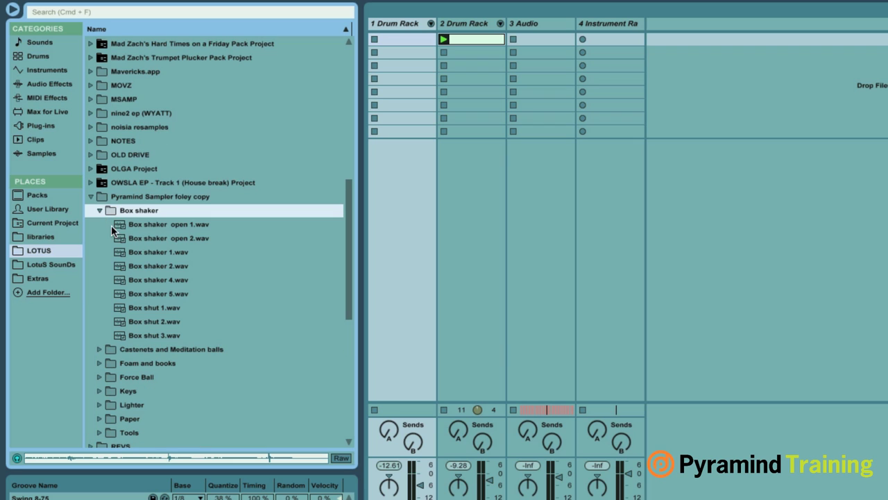
{"action": "left_click", "coordinate": [100, 349]}
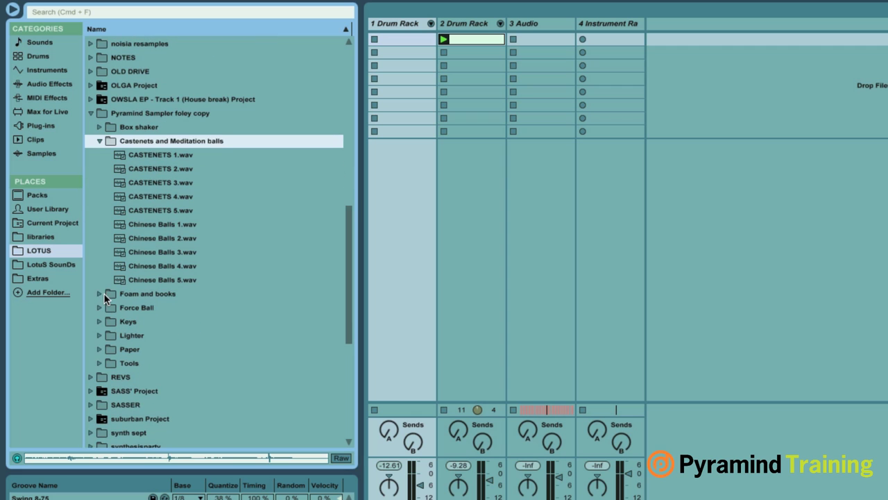
{"action": "left_click", "coordinate": [101, 294]}
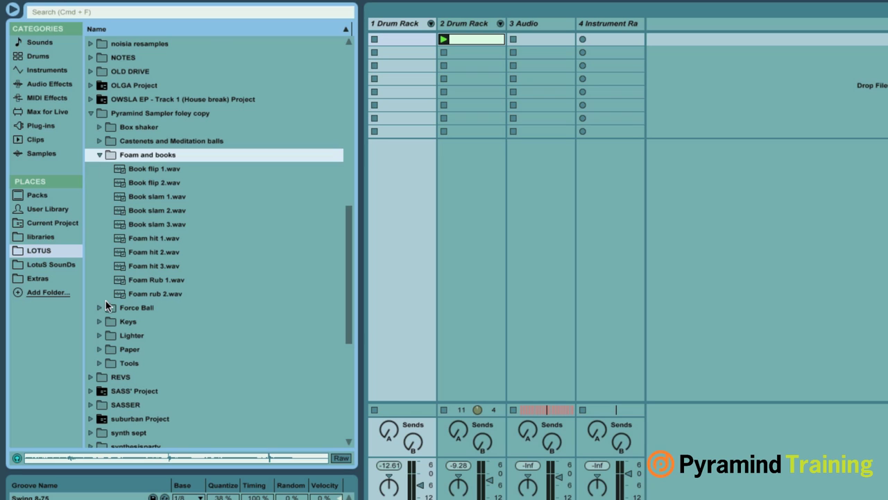
{"action": "left_click", "coordinate": [103, 325]}
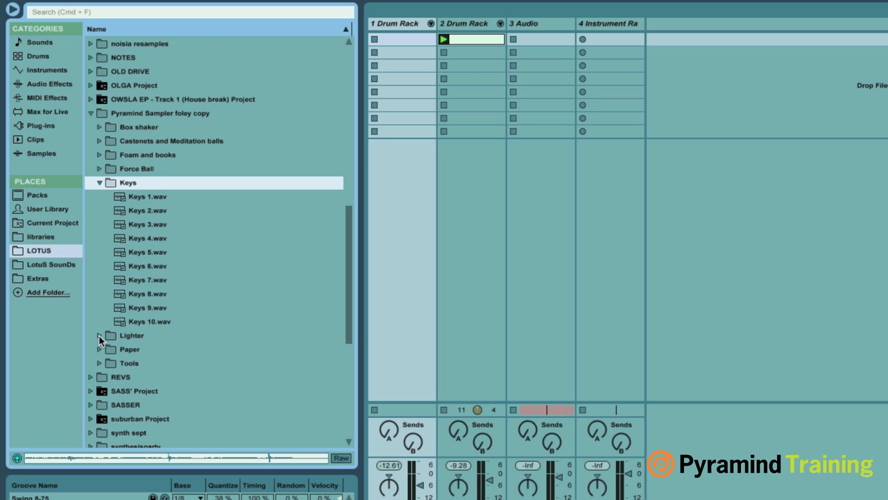
{"action": "left_click", "coordinate": [99, 334]}
Open the Paper and Tools folders and preview Cassette Player, Pliers and Screwdriver samples
{"action": "scroll", "coordinate": [111, 332], "scroll_direction": "down", "scroll_amount": 3}
{"action": "left_click", "coordinate": [99, 308]}
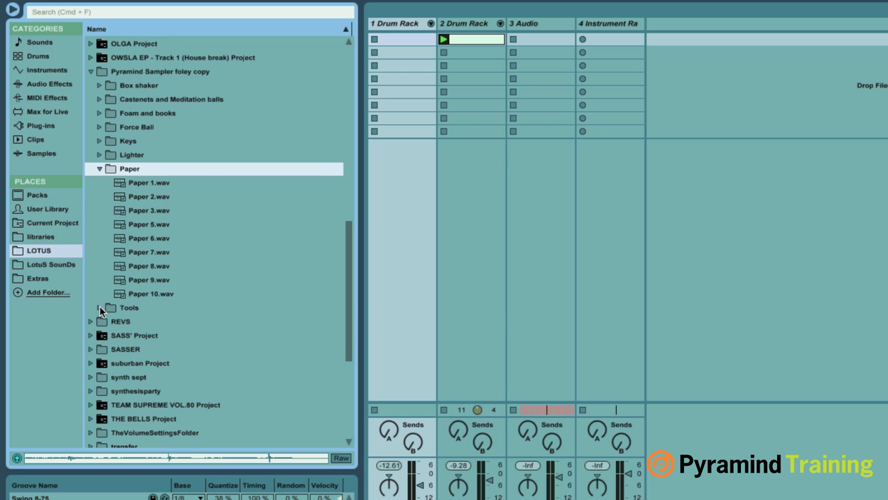
{"action": "left_click", "coordinate": [102, 306]}
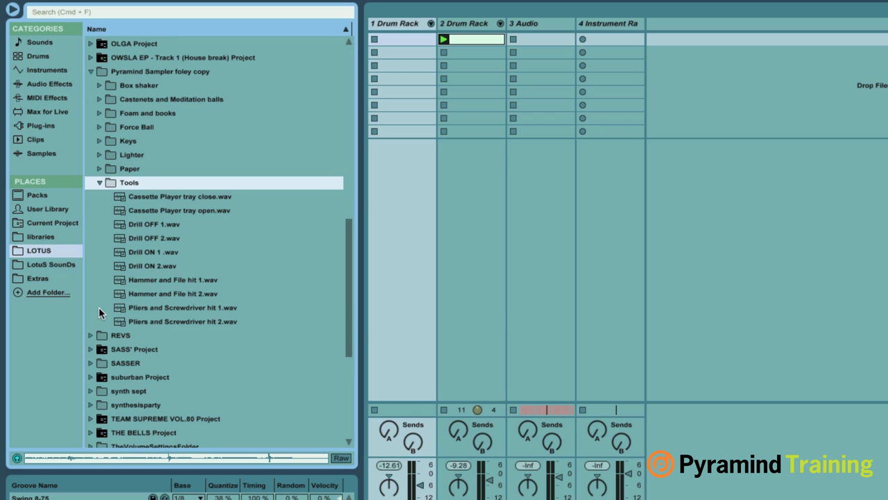
{"action": "left_click", "coordinate": [152, 197]}
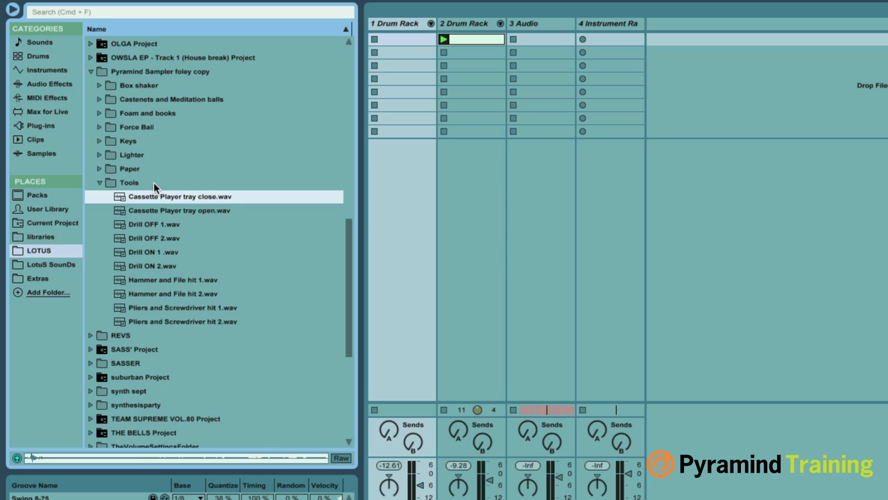
{"action": "key", "text": "Down"}
{"action": "key", "text": "Down"}
{"action": "key", "text": "Down"}
{"action": "key", "text": "Down"}
{"action": "key", "text": "Down"}
{"action": "key", "text": "Down"}
{"action": "key", "text": "Down"}
{"action": "key", "text": "Down"}
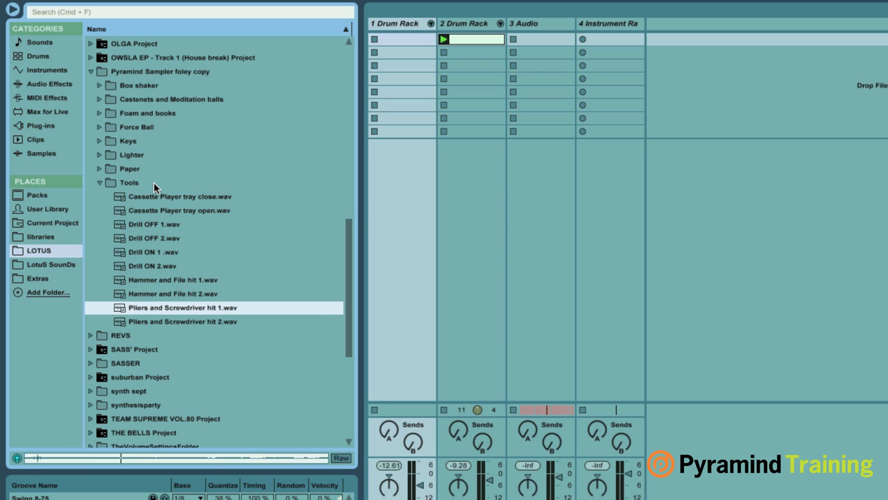
{"action": "key", "text": "Down"}
{"action": "key", "text": "Up"}
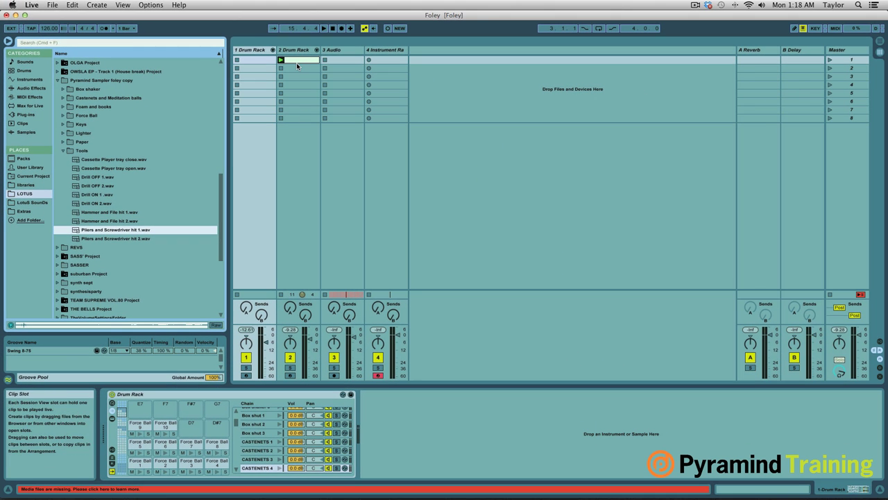
Copy the 2 Drum Rack beat clip into track 1's first clip slot
{"action": "left_click_drag", "start_coordinate": [297, 62], "coordinate": [250, 62]}
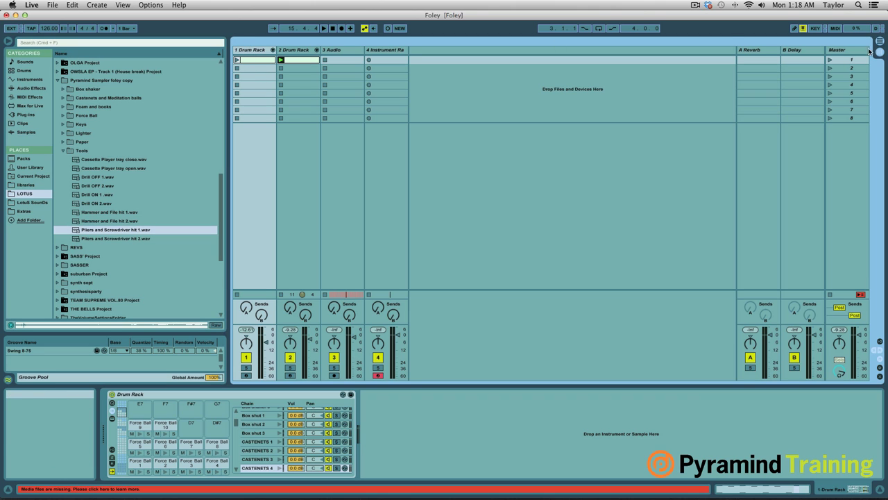
{"action": "left_click", "coordinate": [299, 61]}
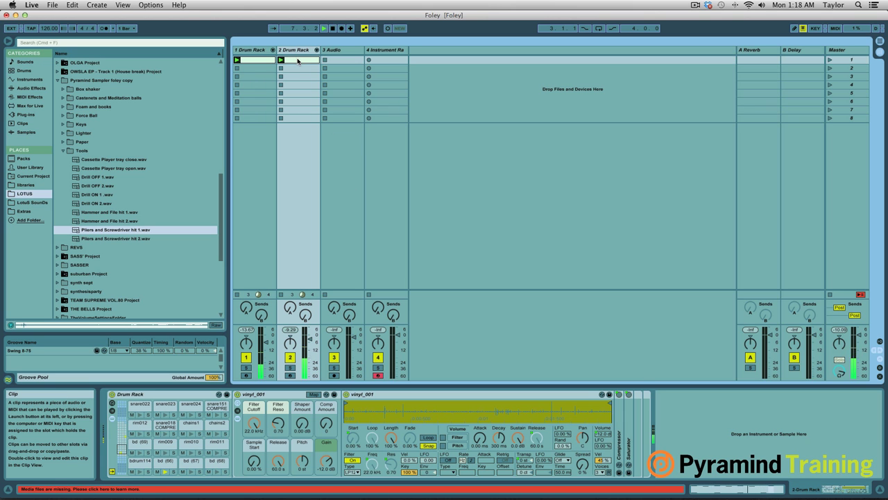
{"action": "left_click", "coordinate": [299, 67]}
Delete the hi-hat notes from track 2's clip, keeping the four kicks, and play it
{"action": "double_click", "coordinate": [299, 61]}
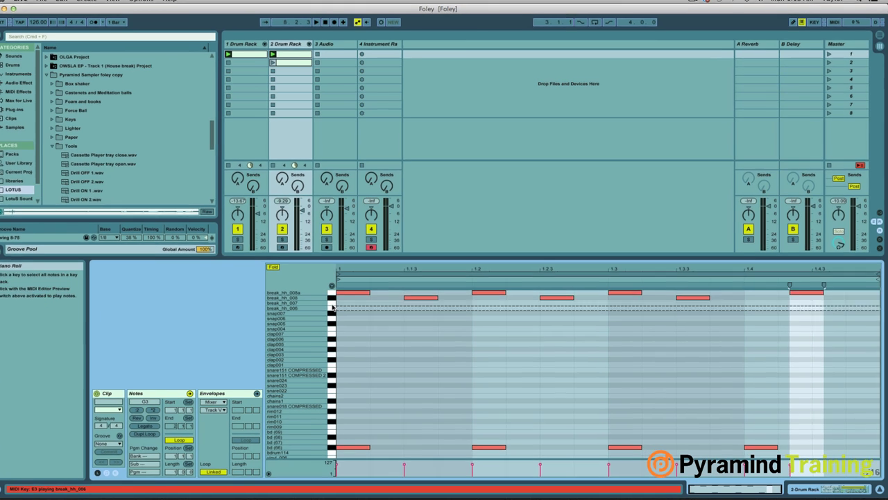
{"action": "left_click_drag", "start_coordinate": [338, 299], "coordinate": [338, 293]}
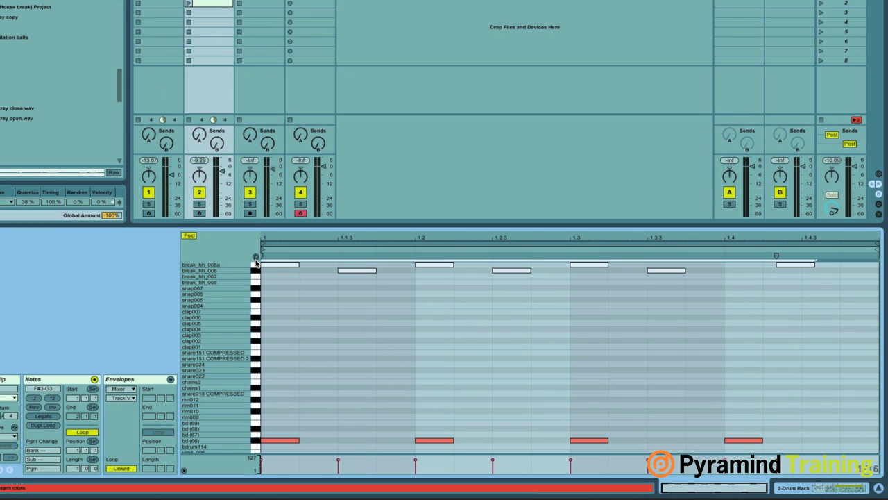
{"action": "key", "text": "Delete"}
{"action": "key", "text": "space"}
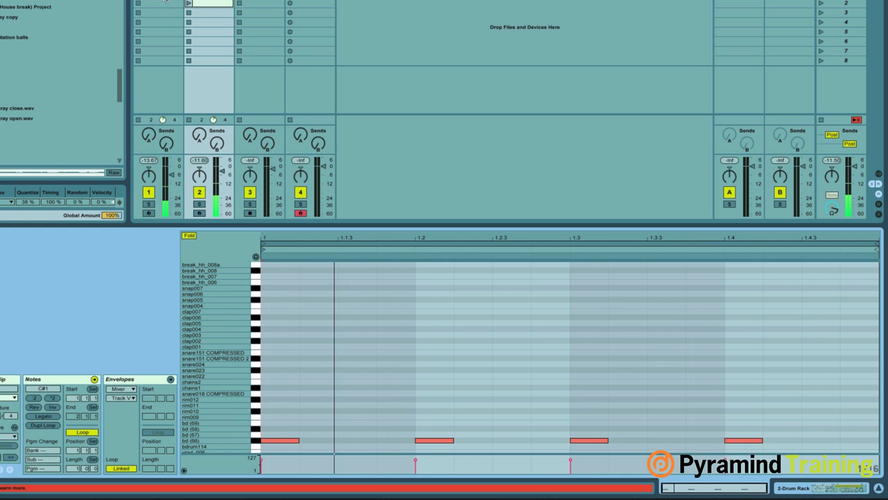
Transpose track 1's copied G3/F#3 notes up onto the Lighter 1 and 2 pads
{"action": "left_click", "coordinate": [159, 90]}
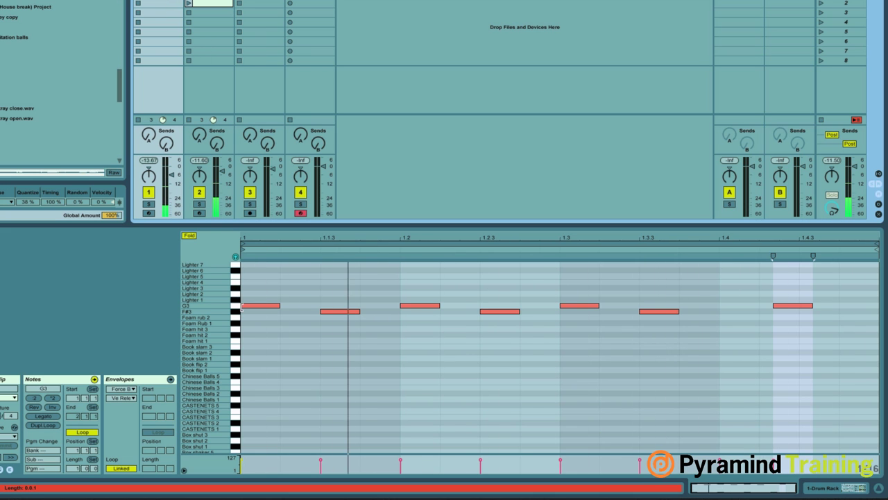
{"action": "left_click", "coordinate": [237, 312], "text": "shift"}
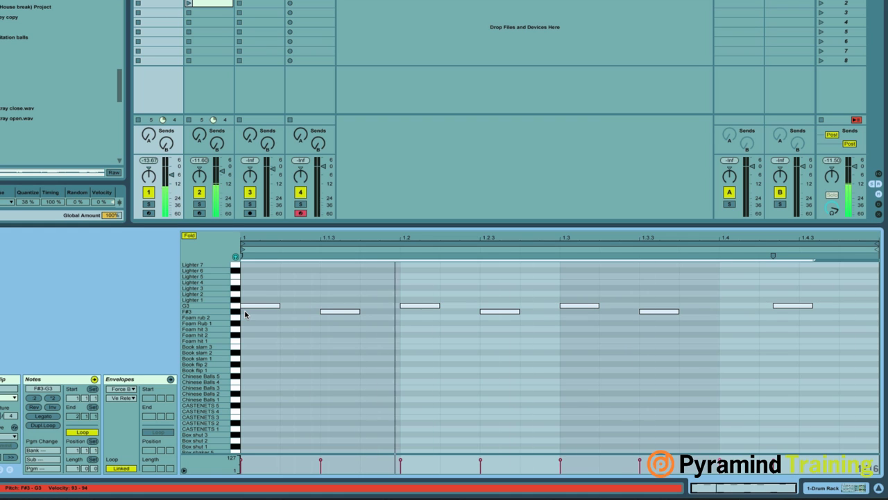
{"action": "key", "text": "Up"}
{"action": "key", "text": "Up"}
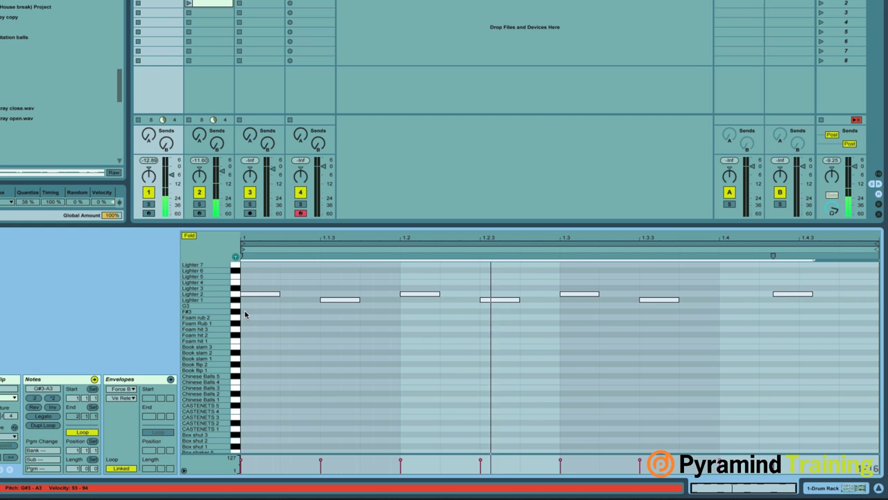
Copy the Lighter 2 notes up to Lighter 6, shifted slightly later
{"action": "scroll", "coordinate": [246, 319], "scroll_direction": "up", "scroll_amount": 5}
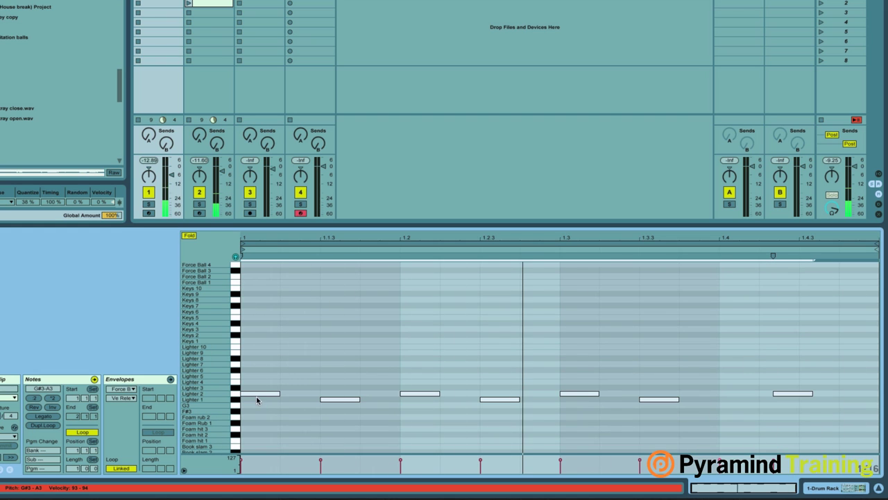
{"action": "left_click", "coordinate": [258, 395]}
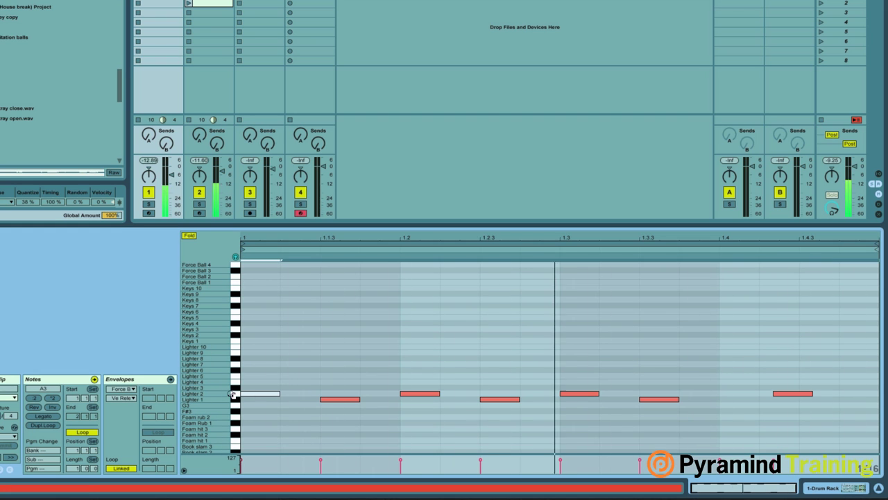
{"action": "left_click", "coordinate": [236, 394]}
{"action": "left_click_drag", "start_coordinate": [252, 397], "coordinate": [293, 372]}
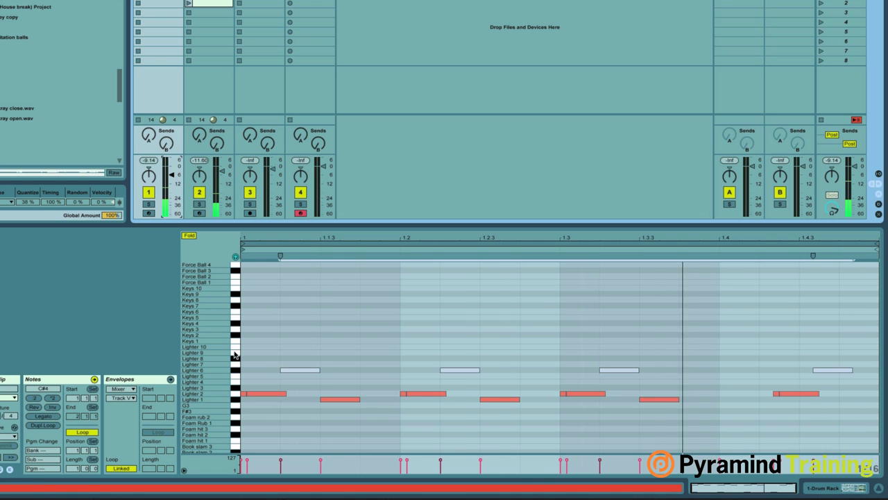
Move the Box shaker open 2 notes up to the CASTENETS 1 row
{"action": "scroll", "coordinate": [249, 366], "scroll_direction": "down", "scroll_amount": 5}
{"action": "scroll", "coordinate": [250, 360], "scroll_direction": "down", "scroll_amount": 3}
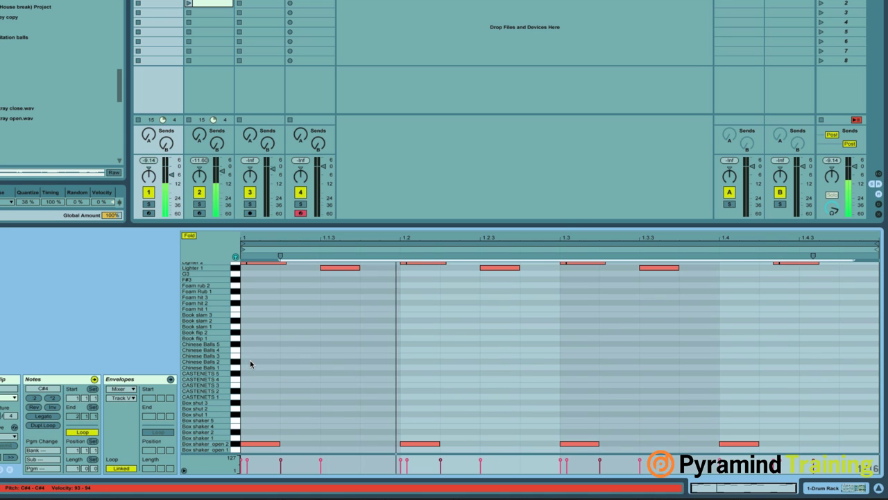
{"action": "left_click", "coordinate": [234, 444]}
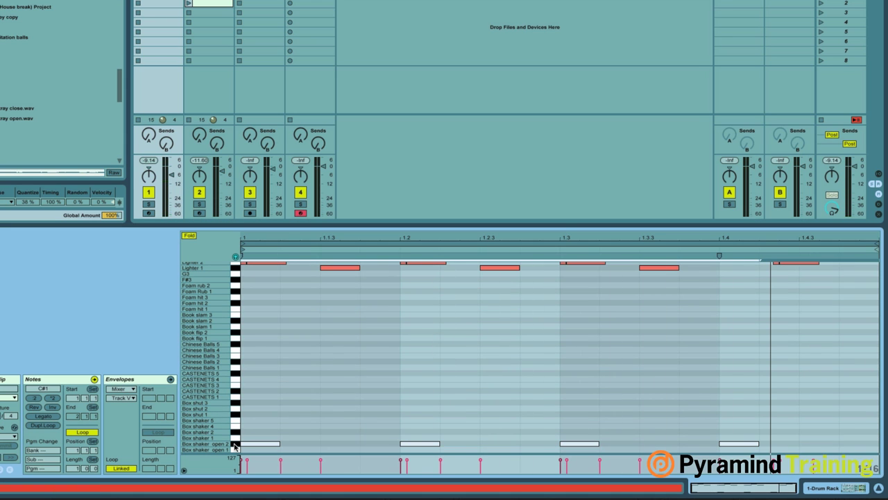
{"action": "key", "text": "Up"}
{"action": "key", "text": "Up"}
{"action": "key", "text": "Up"}
{"action": "key", "text": "Up"}
{"action": "key", "text": "Up"}
{"action": "key", "text": "Up"}
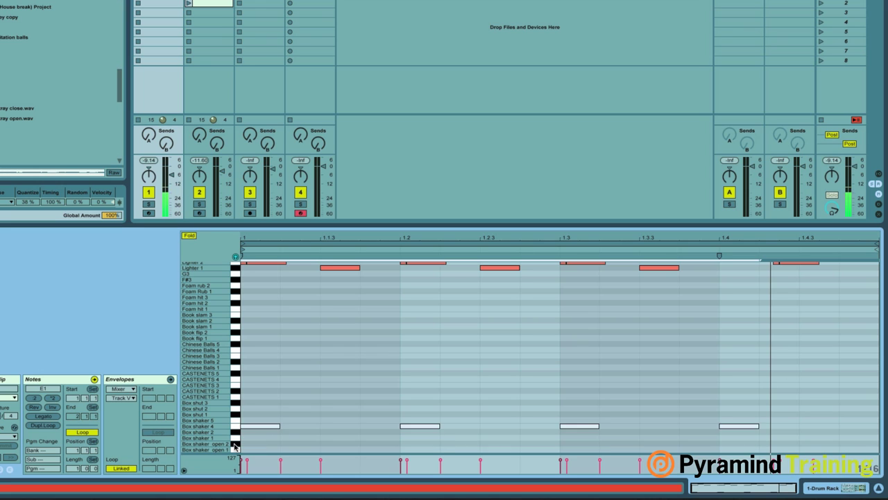
{"action": "key", "text": "Up"}
{"action": "key", "text": "Down"}
{"action": "key", "text": "Up"}
{"action": "key", "text": "Up"}
{"action": "key", "text": "Up"}
{"action": "key", "text": "Up"}
{"action": "key", "text": "Up"}
{"action": "key", "text": "Up"}
{"action": "key", "text": "Up"}
{"action": "key", "text": "Up"}
{"action": "key", "text": "Up"}
{"action": "key", "text": "Up"}
{"action": "key", "text": "Up"}
{"action": "key", "text": "Up"}
{"action": "key", "text": "Up"}
{"action": "key", "text": "Up"}
{"action": "key", "text": "Up"}
{"action": "key", "text": "Up"}
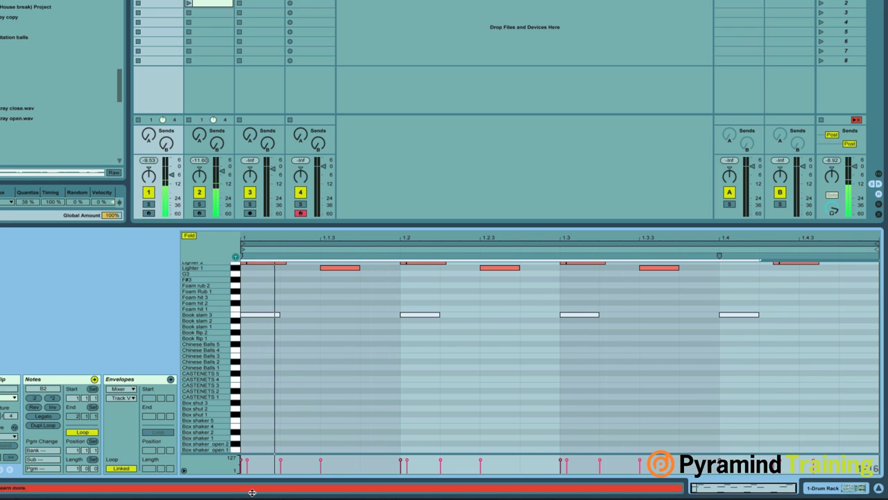
Add Box shaker 5 hits at 1.1.4 and 1.3.4 and Box shaker 4 hits at 1.2.2 and 1.3.2
{"action": "scroll", "coordinate": [305, 331], "scroll_direction": "up", "scroll_amount": 5}
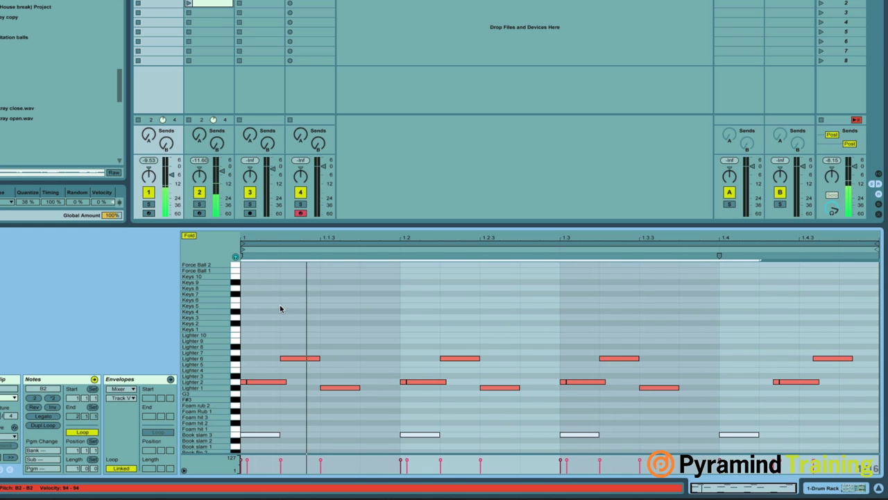
{"action": "scroll", "coordinate": [272, 309], "scroll_direction": "down", "scroll_amount": 5}
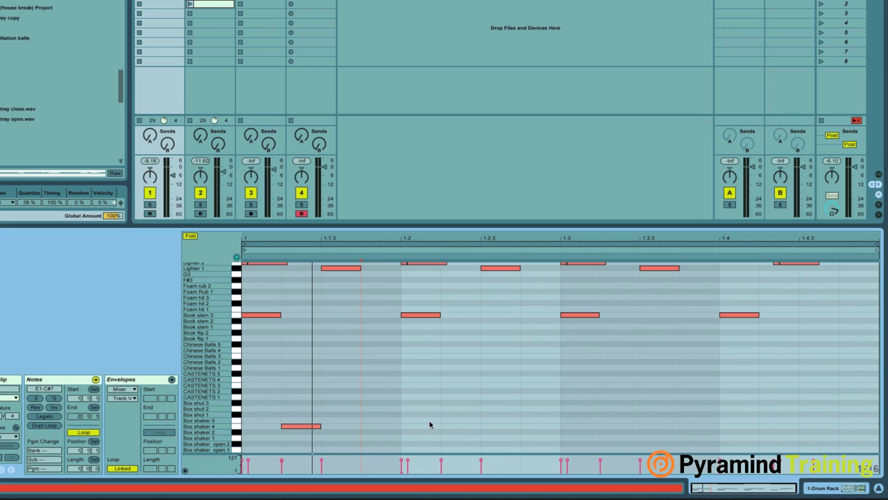
{"action": "double_click", "coordinate": [400, 419]}
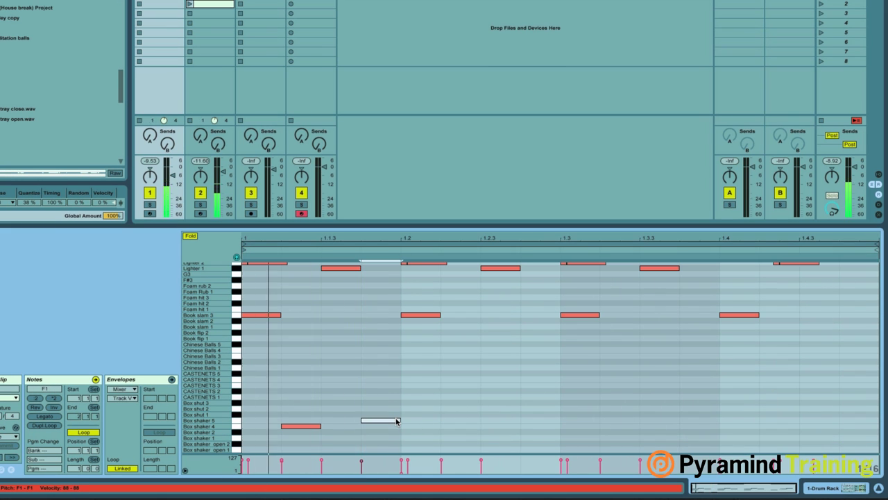
{"action": "double_click", "coordinate": [471, 429]}
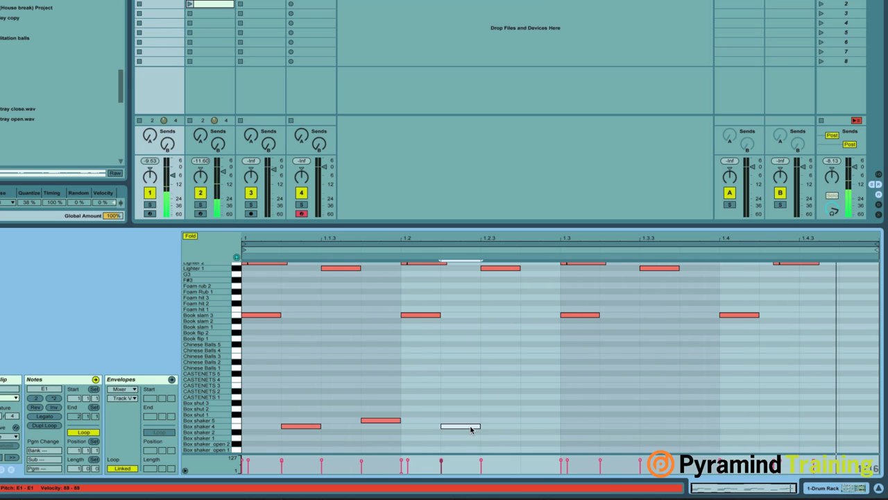
{"action": "left_click", "coordinate": [534, 421]}
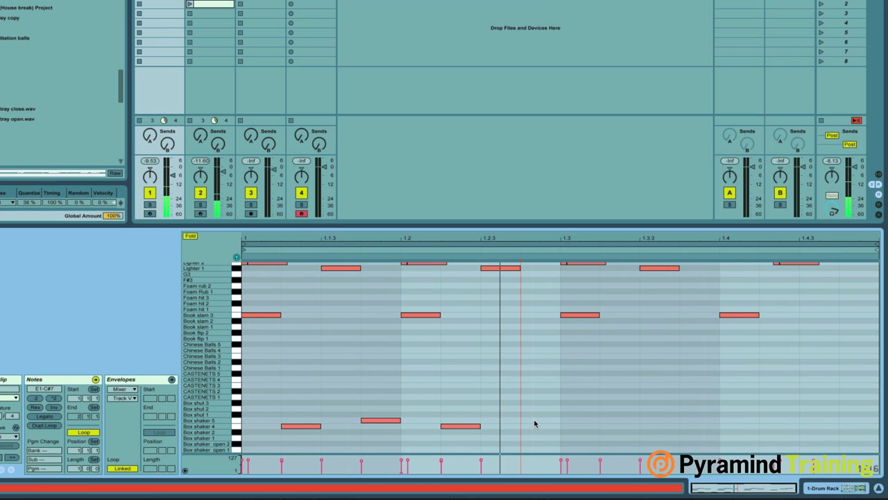
{"action": "double_click", "coordinate": [627, 427]}
{"action": "double_click", "coordinate": [695, 419]}
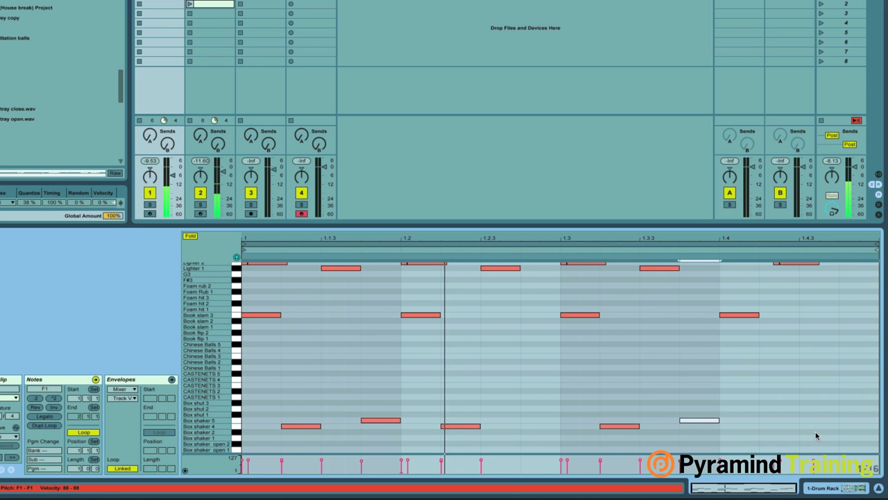
Drag-select the Lighter 6 notes, then bring up the 2 Drum Rack clip
{"action": "scroll", "coordinate": [386, 371], "scroll_direction": "up", "scroll_amount": 3}
{"action": "scroll", "coordinate": [387, 372], "scroll_direction": "up", "scroll_amount": 2}
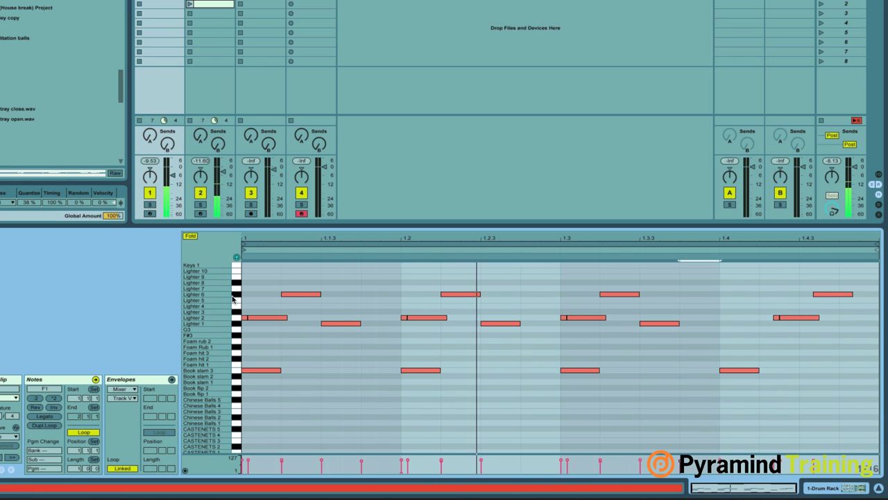
{"action": "left_click_drag", "start_coordinate": [235, 294], "coordinate": [254, 311]}
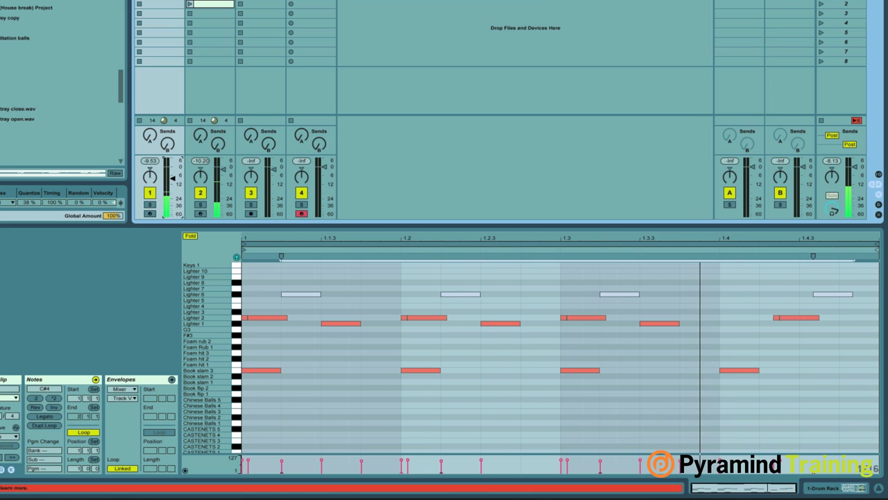
{"action": "left_click", "coordinate": [190, 5]}
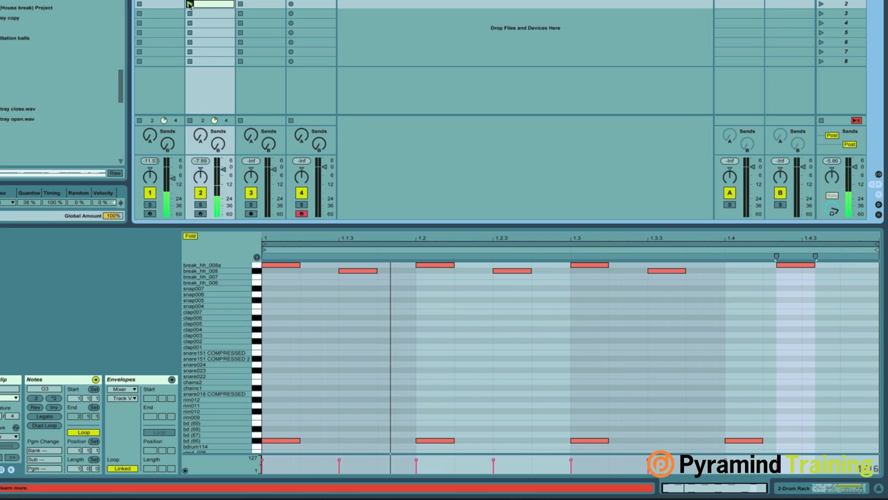
Remove the hi-hat notes and add rim011 hits on beats 1.2 and 1.4
{"action": "key", "text": "ctrl+z"}
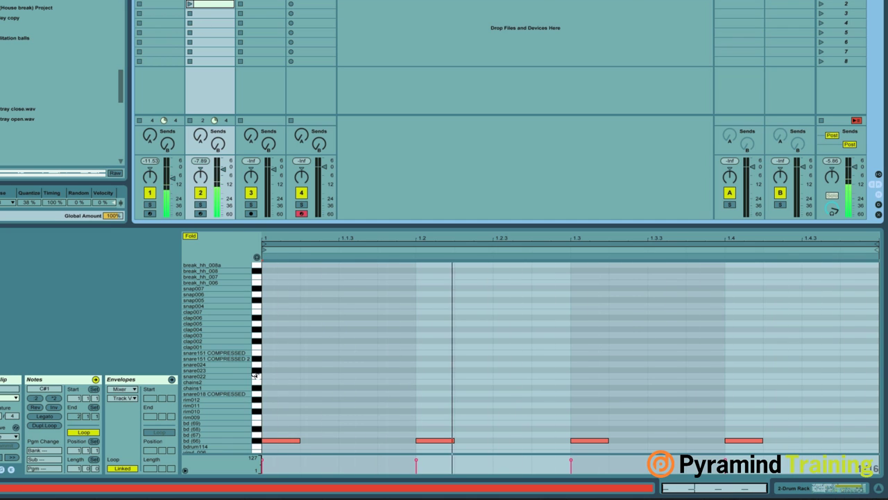
{"action": "double_click", "coordinate": [419, 406]}
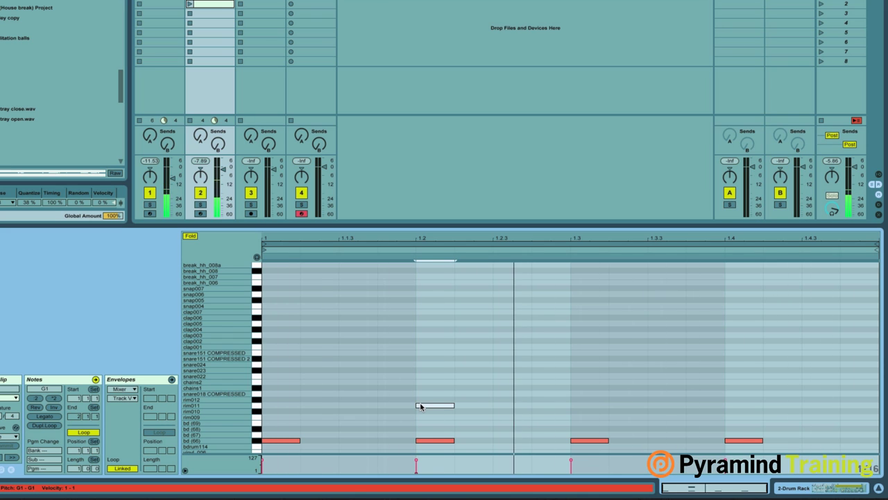
{"action": "double_click", "coordinate": [743, 405]}
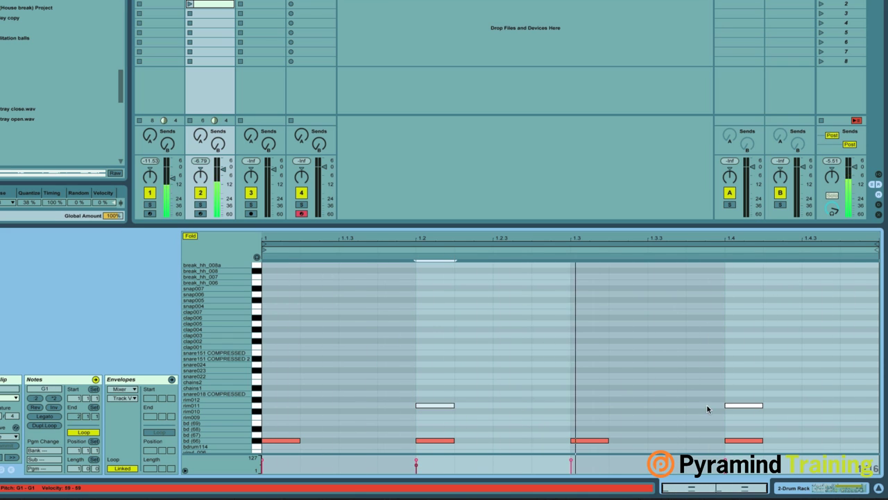
{"action": "left_click", "coordinate": [749, 408]}
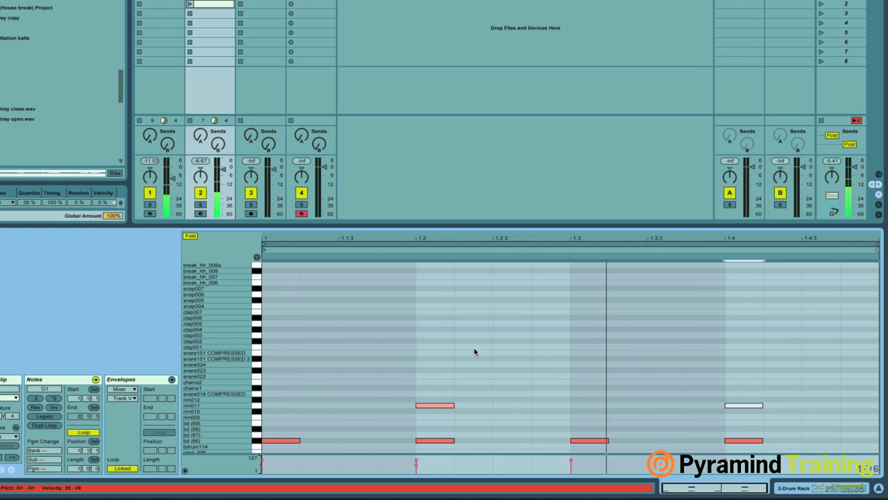
Add a clap003 at 1.2 and a clap004 at 1.4, each pushed slightly late
{"action": "double_click", "coordinate": [424, 335]}
{"action": "left_click_drag", "start_coordinate": [426, 339], "coordinate": [430, 338]}
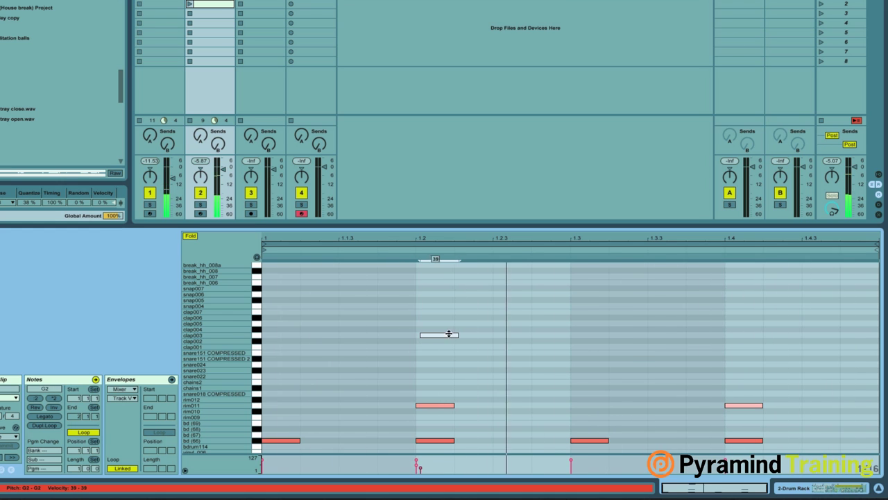
{"action": "double_click", "coordinate": [743, 335]}
{"action": "double_click", "coordinate": [746, 336]}
{"action": "double_click", "coordinate": [746, 328]}
{"action": "left_click_drag", "start_coordinate": [747, 328], "coordinate": [757, 330]}
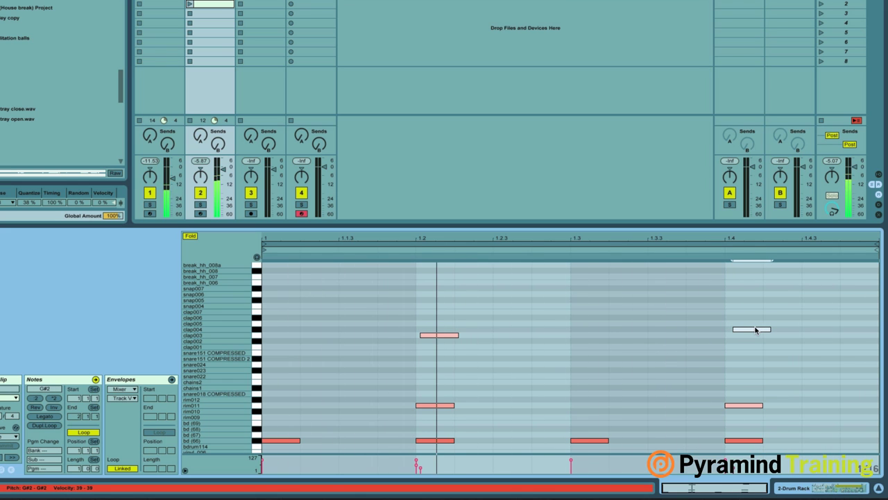
{"action": "left_click", "coordinate": [438, 336]}
{"action": "left_click", "coordinate": [740, 329]}
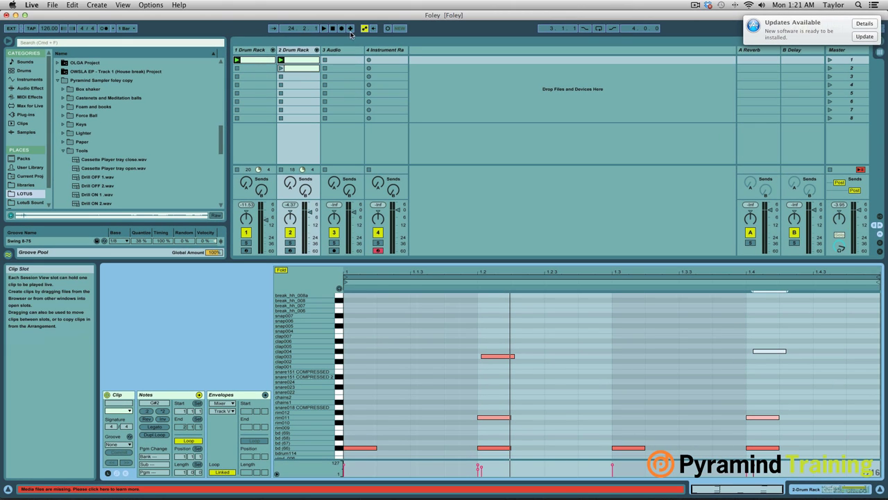
Expand the Paper folder, preview Paper 9.wav, and drag it into a 3 Audio clip slot
{"action": "left_click", "coordinate": [66, 156]}
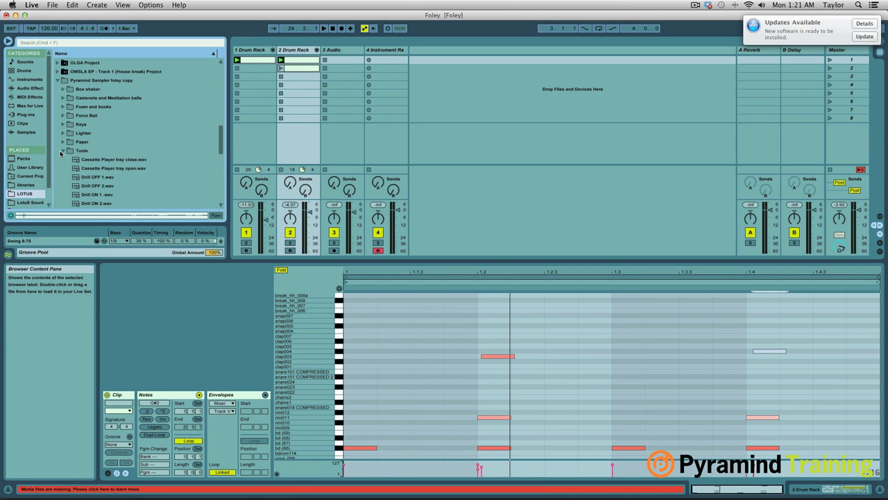
{"action": "left_click", "coordinate": [61, 151]}
{"action": "left_click", "coordinate": [62, 142]}
{"action": "scroll", "coordinate": [91, 184], "scroll_direction": "down", "scroll_amount": 1}
{"action": "left_click", "coordinate": [91, 186]}
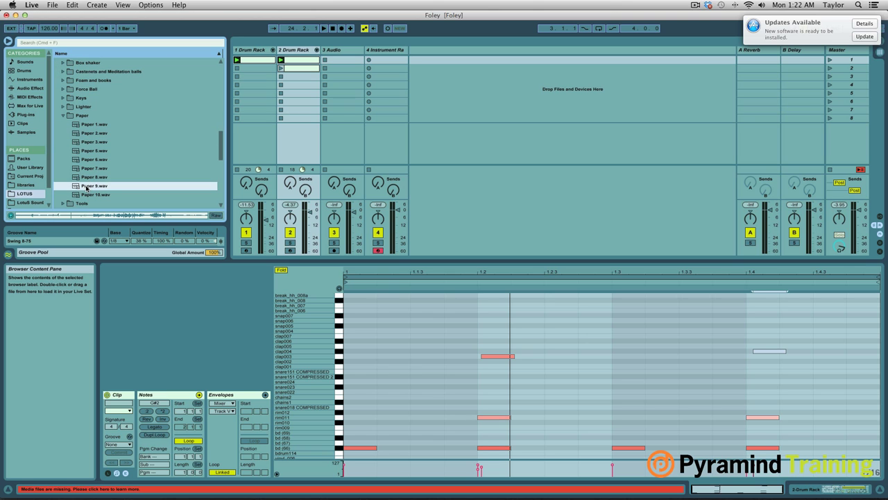
{"action": "left_click_drag", "start_coordinate": [224, 123], "coordinate": [326, 62]}
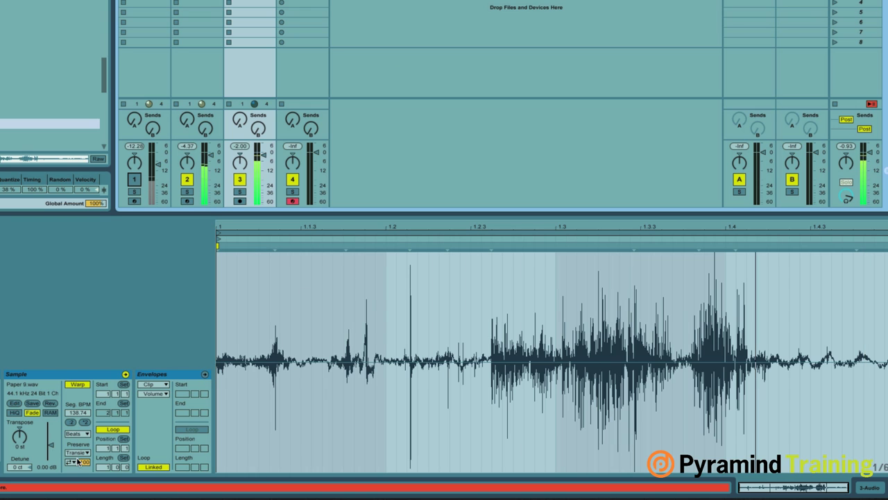
Set the paper clip's Preserve to 1/16, change the transient loop mode, and set envelope to 9
{"action": "left_click", "coordinate": [78, 452]}
{"action": "left_click", "coordinate": [72, 428]}
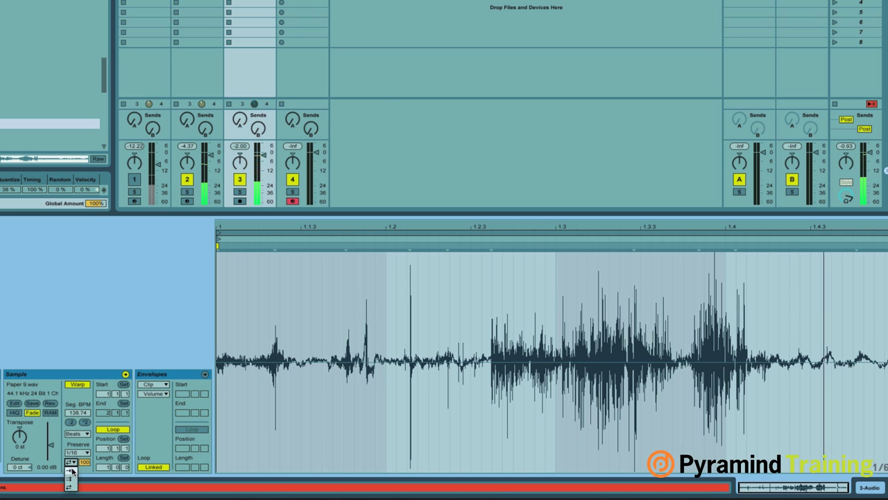
{"action": "left_click", "coordinate": [70, 462]}
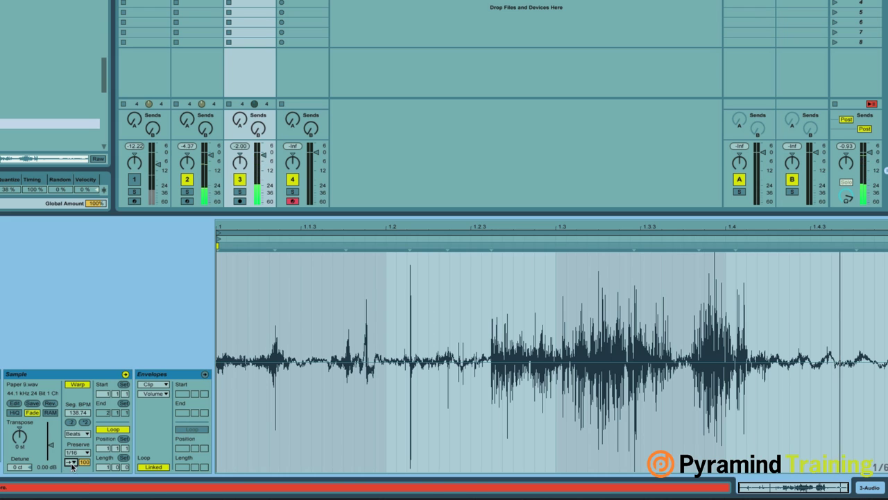
{"action": "left_click", "coordinate": [69, 463]}
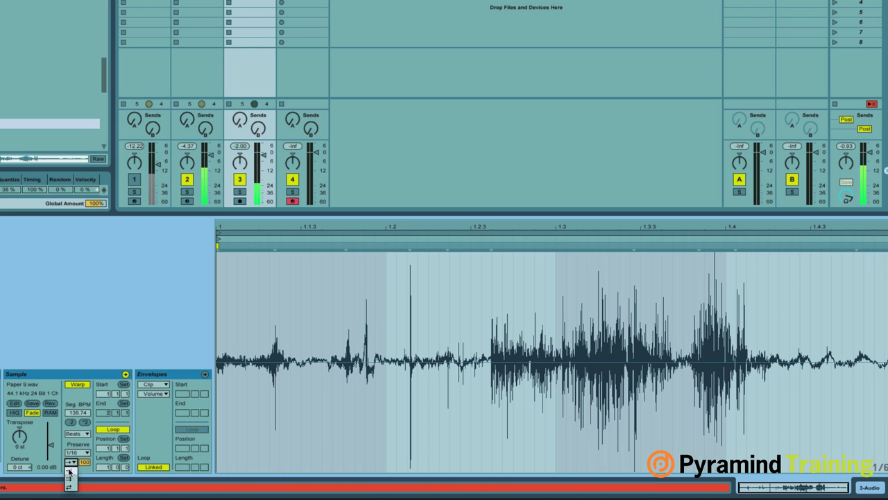
{"action": "left_click", "coordinate": [74, 473]}
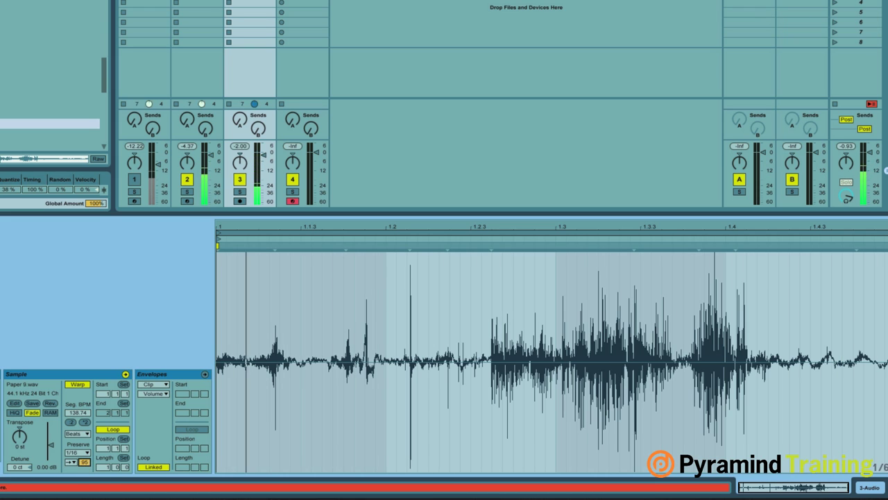
{"action": "left_click_drag", "start_coordinate": [84, 461], "coordinate": [84, 481]}
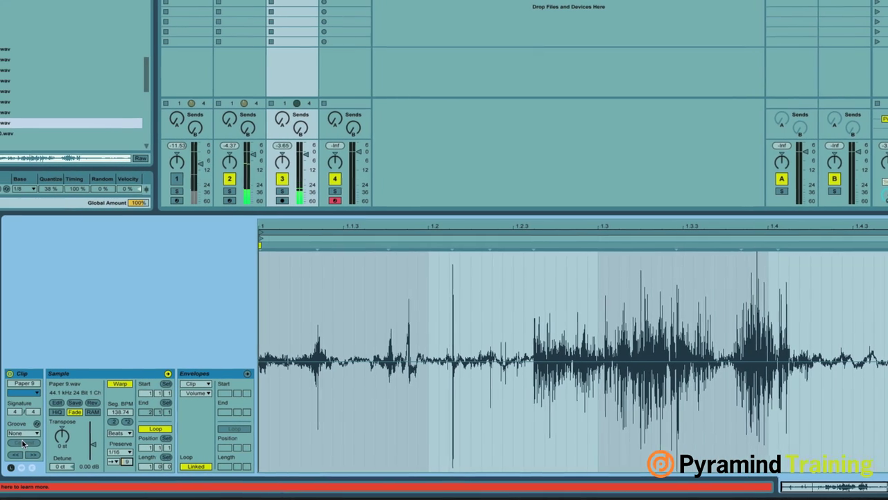
Apply the Swing 16-55 groove to the Paper 9.wav clip and restart playback from the beginning
{"action": "left_click", "coordinate": [37, 423]}
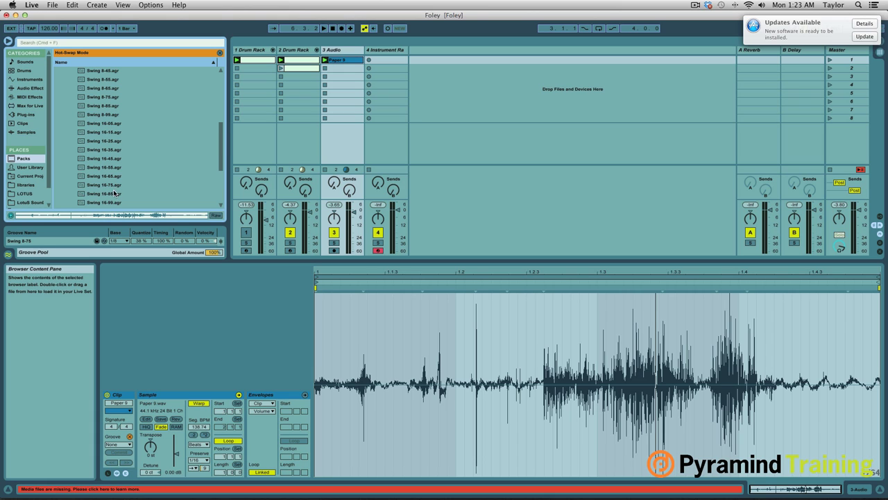
{"action": "left_click", "coordinate": [116, 169]}
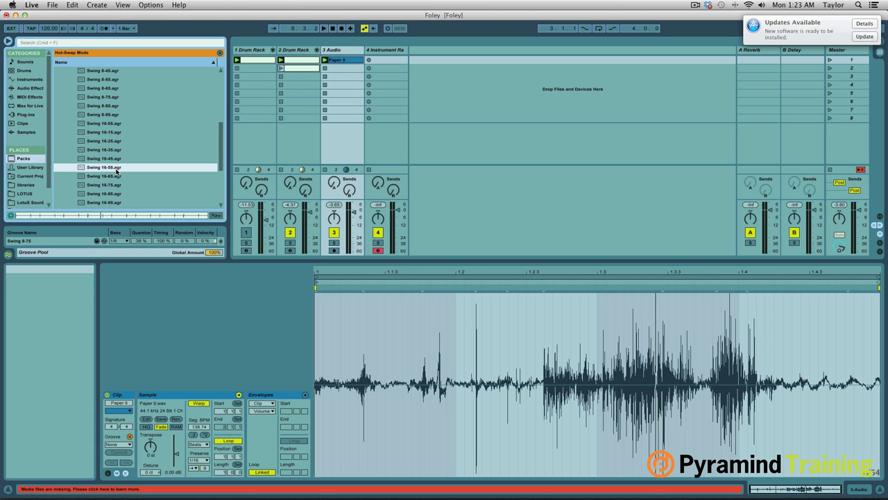
{"action": "double_click", "coordinate": [116, 169]}
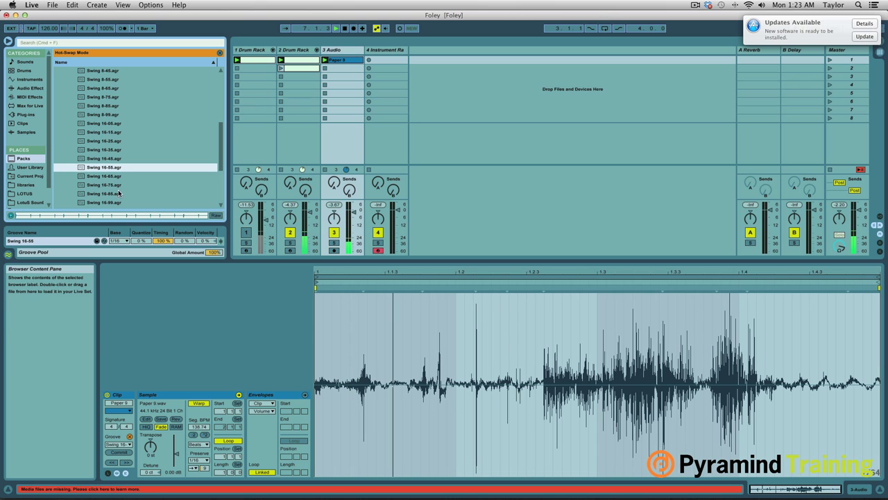
{"action": "key", "text": "space"}
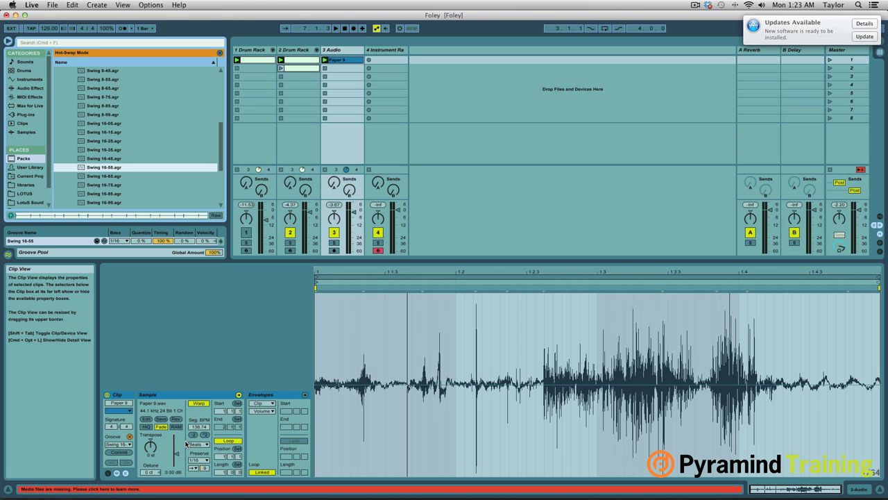
{"action": "key", "text": "space"}
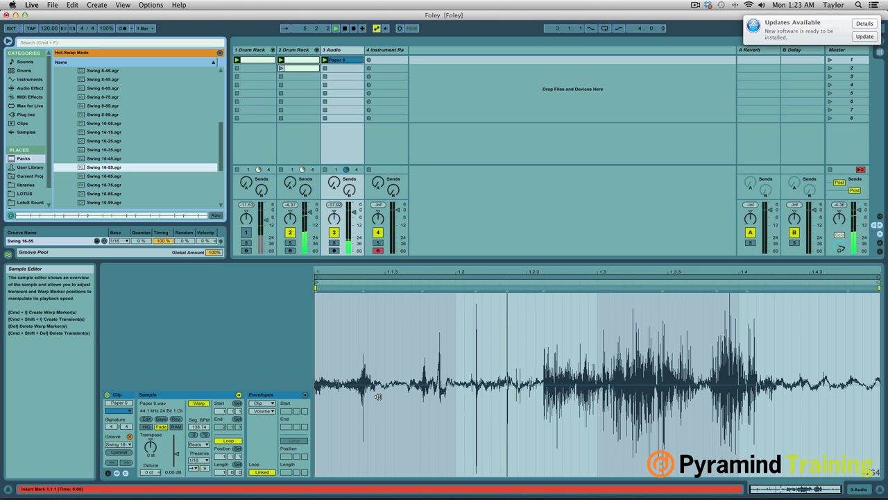
Add and adjust warp markers in Paper 9.wav to pin its paper hits near 1.2.2 and 1.3, then play it
{"action": "mouse_move", "coordinate": [472, 289]}
{"action": "mouse_move", "coordinate": [477, 289]}
{"action": "left_mouse_down"}
{"action": "mouse_move", "coordinate": [340, 289]}
{"action": "mouse_move", "coordinate": [367, 298]}
{"action": "left_mouse_up"}
{"action": "mouse_move", "coordinate": [455, 288]}
{"action": "left_mouse_down"}
{"action": "mouse_move", "coordinate": [522, 287]}
{"action": "mouse_move", "coordinate": [455, 287]}
{"action": "left_mouse_up"}
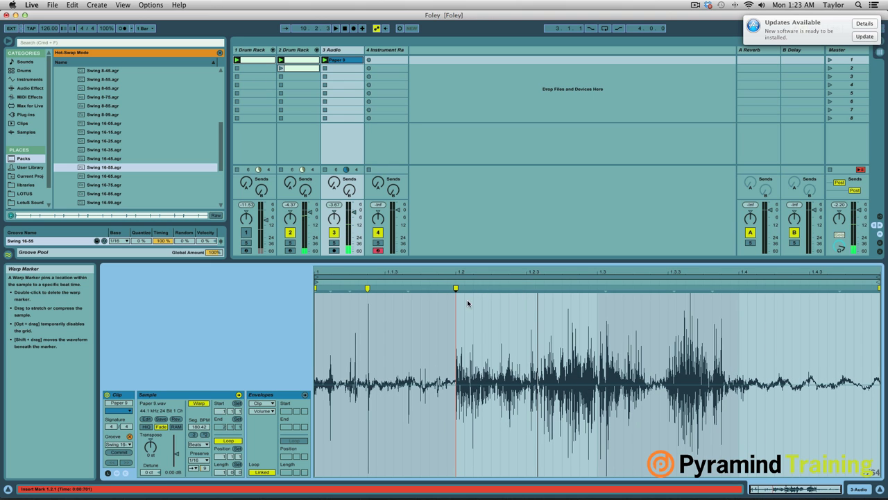
{"action": "mouse_move", "coordinate": [605, 287]}
{"action": "left_mouse_down"}
{"action": "mouse_move", "coordinate": [500, 287]}
{"action": "mouse_move", "coordinate": [525, 300]}
{"action": "mouse_move", "coordinate": [493, 303]}
{"action": "mouse_move", "coordinate": [514, 303]}
{"action": "left_mouse_up"}
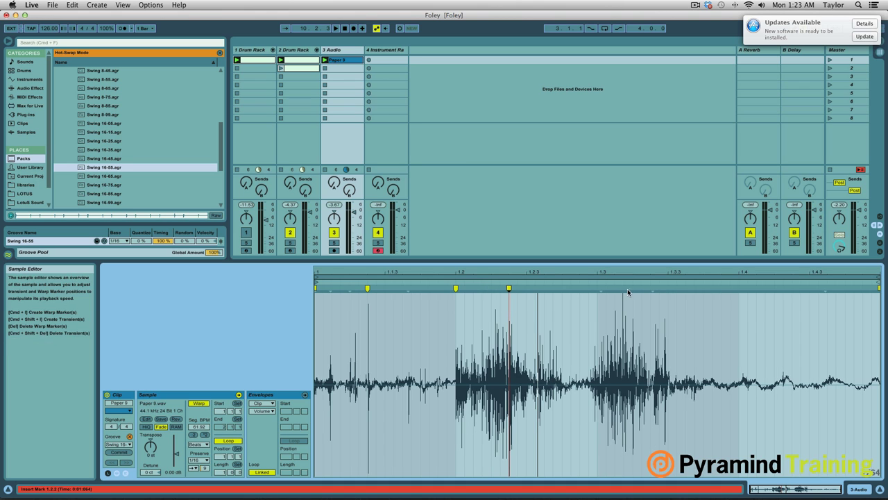
{"action": "left_click_drag", "start_coordinate": [599, 287], "coordinate": [588, 287]}
{"action": "key", "text": "space"}
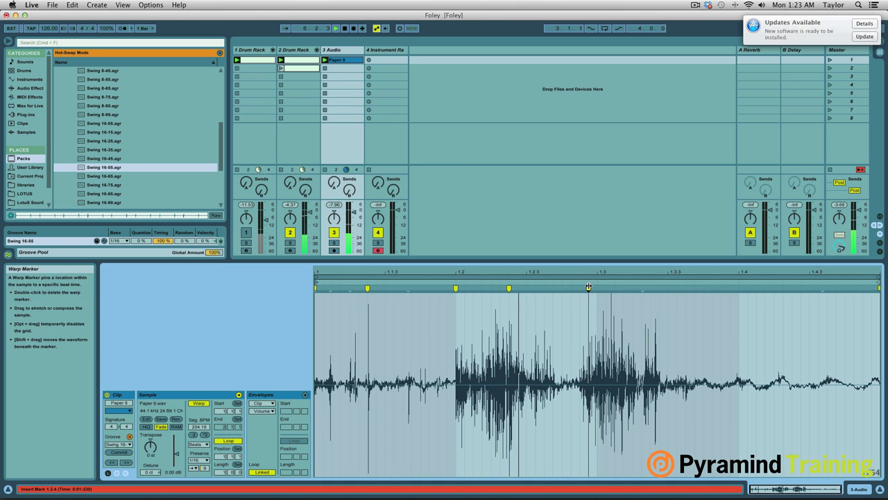
{"action": "mouse_move", "coordinate": [589, 288]}
{"action": "left_mouse_down"}
{"action": "mouse_move", "coordinate": [608, 285]}
{"action": "mouse_move", "coordinate": [598, 287]}
{"action": "left_mouse_up"}
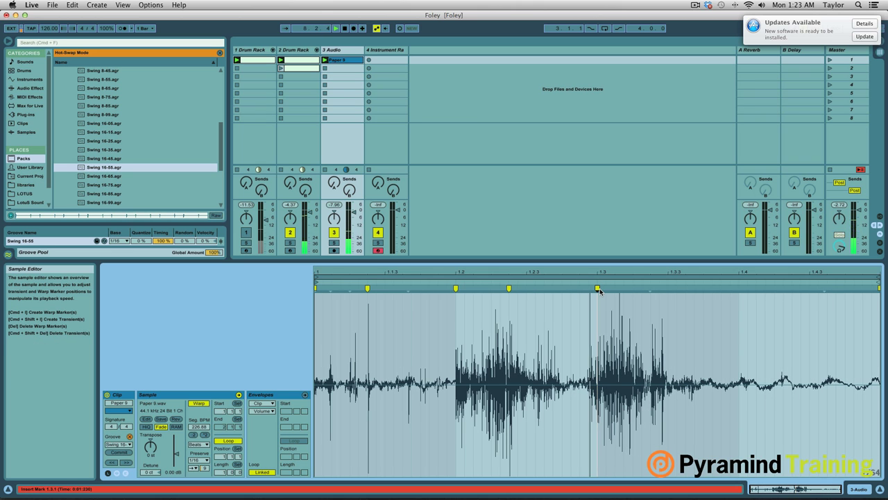
Reactivate track 1, view its clip's MIDI notes, then show its Drum Rack device
{"action": "left_click", "coordinate": [245, 233]}
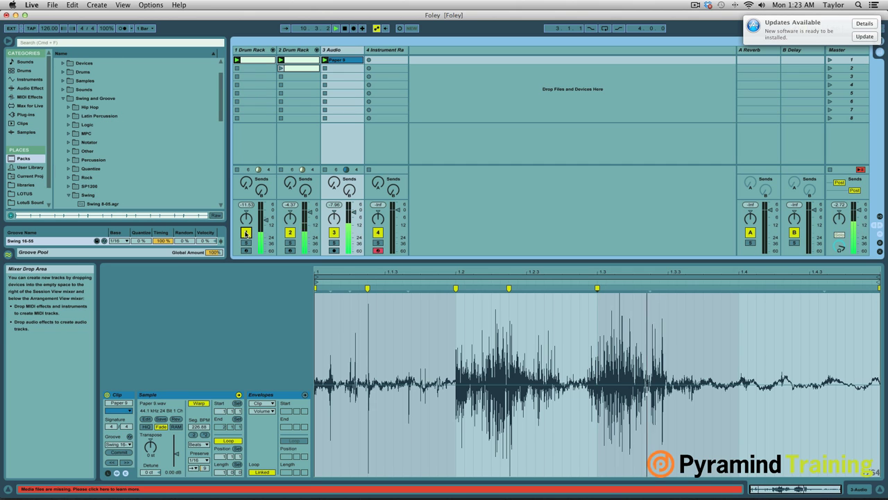
{"action": "left_click", "coordinate": [261, 233]}
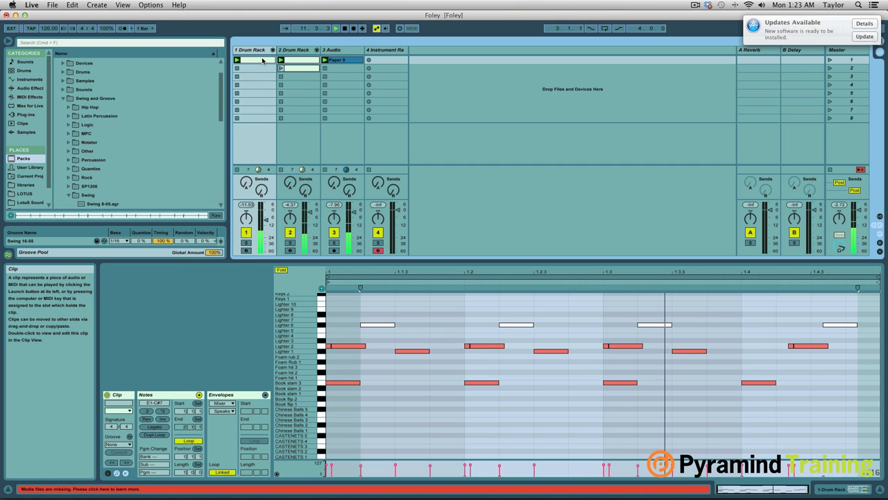
{"action": "scroll", "coordinate": [322, 308], "scroll_direction": "up", "scroll_amount": 10}
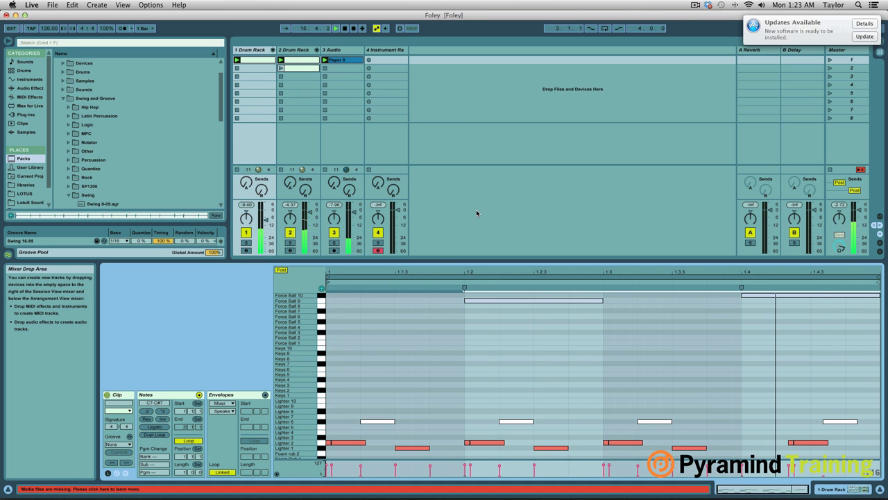
{"action": "key", "text": "shift+Tab"}
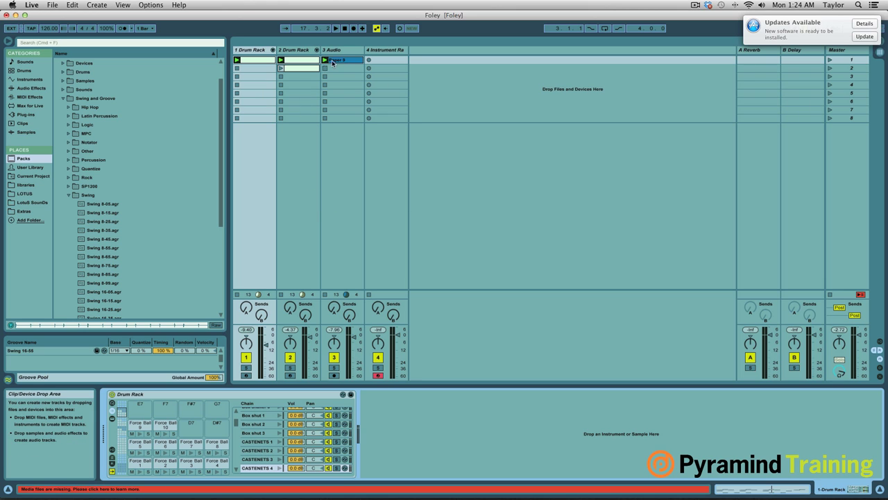
Select track 4 and audition Hammer and File hit 1 and 2 in LOTUS > Tools
{"action": "left_click", "coordinate": [383, 51]}
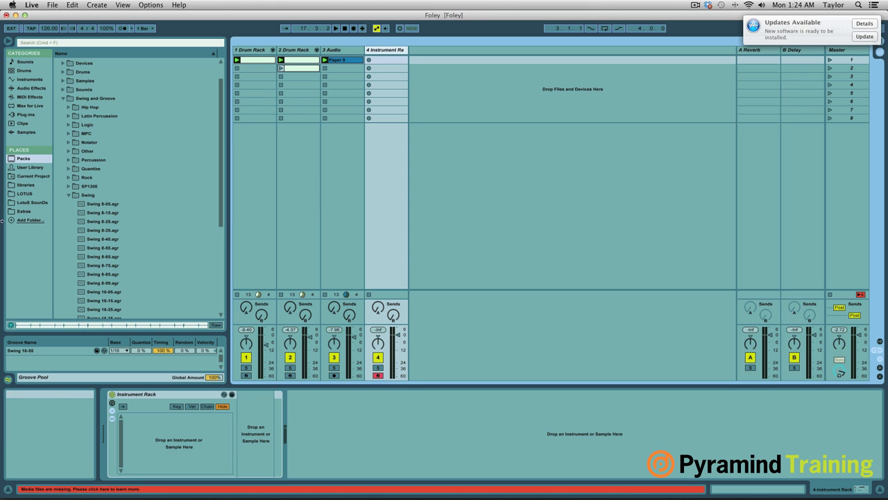
{"action": "left_click", "coordinate": [25, 194]}
{"action": "left_click", "coordinate": [62, 116]}
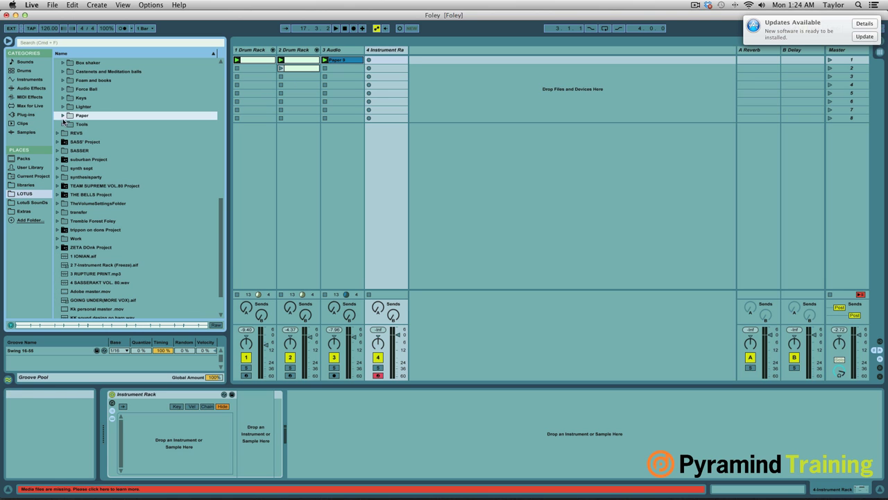
{"action": "left_click", "coordinate": [62, 124]}
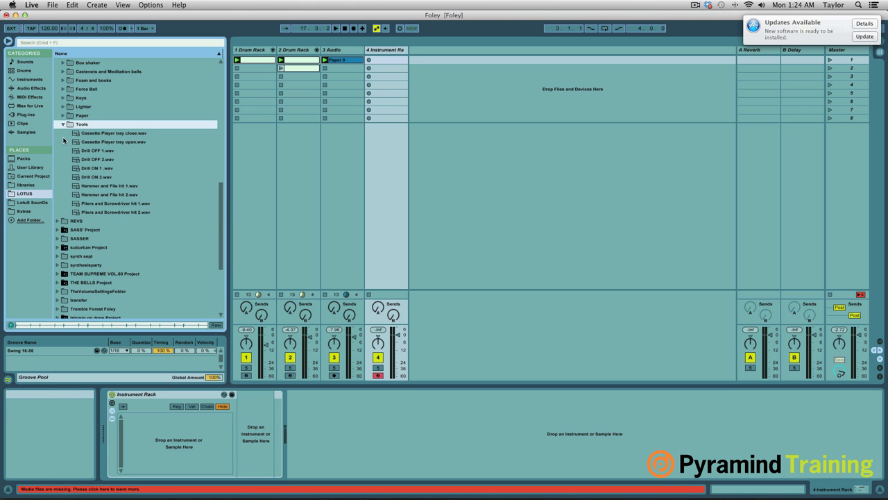
{"action": "left_click", "coordinate": [103, 187]}
{"action": "left_click", "coordinate": [103, 194]}
{"action": "left_click", "coordinate": [102, 186]}
{"action": "left_click", "coordinate": [103, 195]}
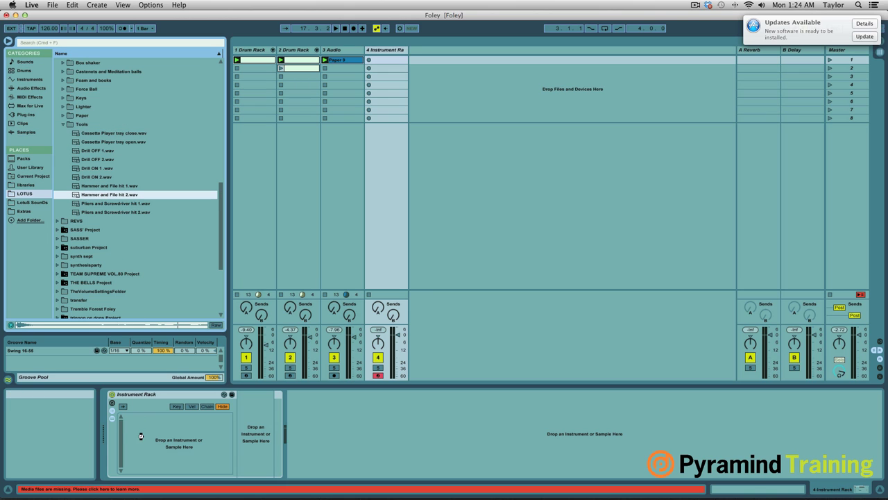
Load Hammer and File hit 2.wav into track 4's Instrument Rack and convert it from Simpler to Sampler
{"action": "left_click_drag", "start_coordinate": [141, 436], "coordinate": [430, 61]}
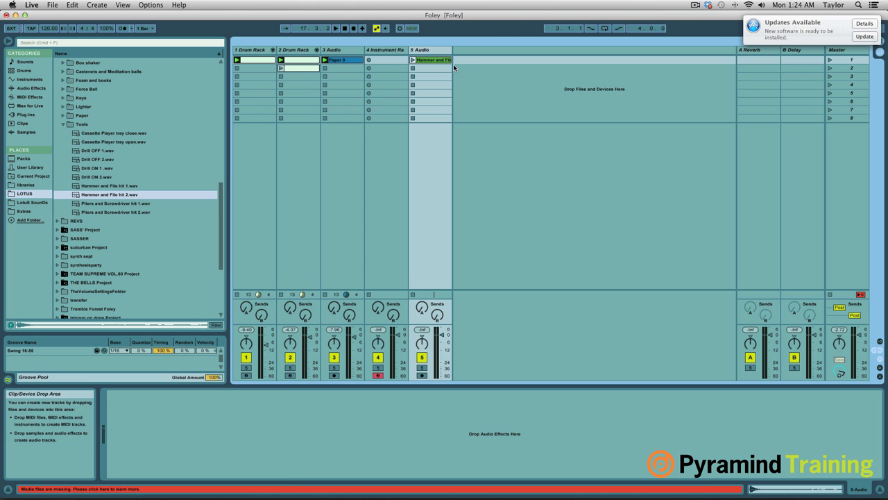
{"action": "left_click", "coordinate": [388, 61]}
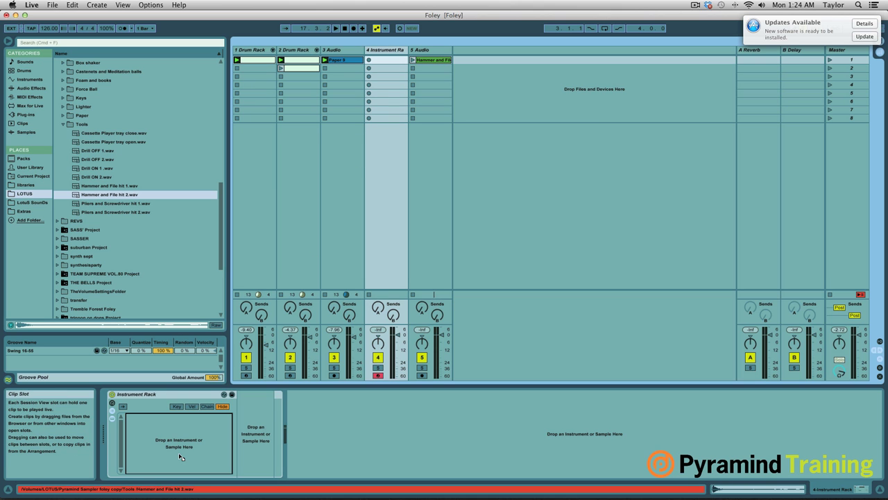
{"action": "left_click_drag", "start_coordinate": [180, 450], "coordinate": [180, 448]}
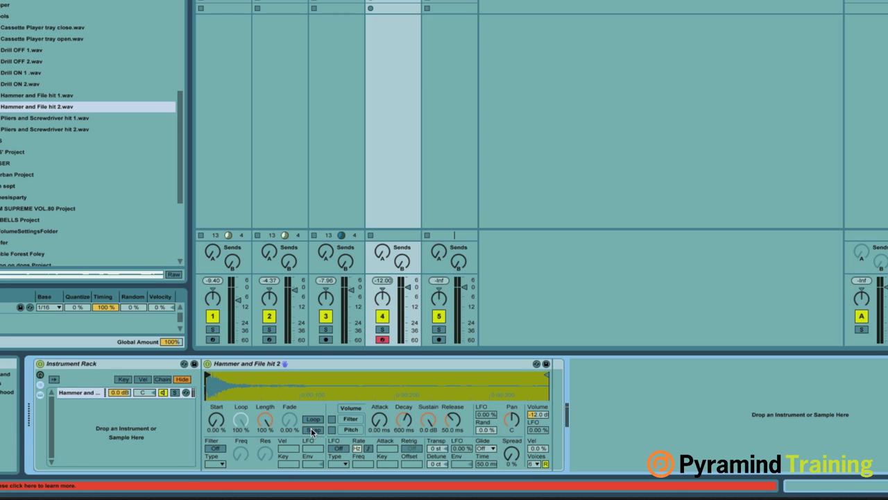
{"action": "right_click", "coordinate": [311, 366]}
{"action": "left_click", "coordinate": [327, 365]}
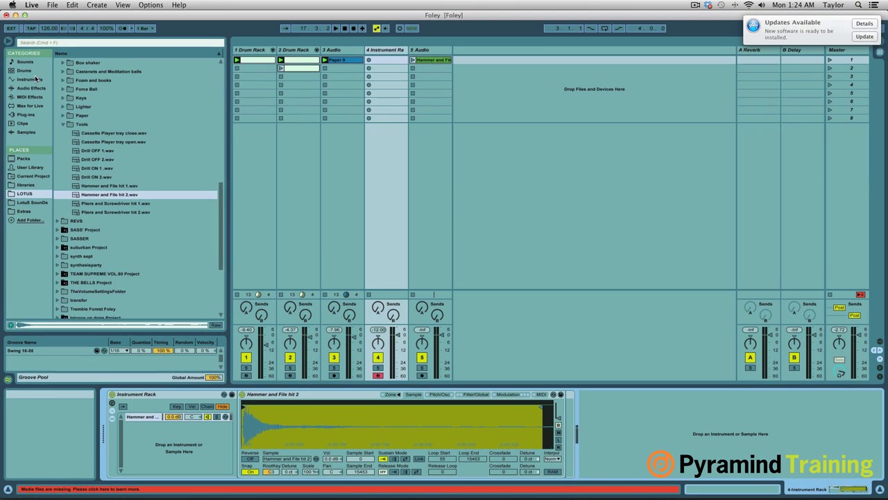
Add Operator as a second chain in the Instrument Rack and lower the keyboard octave to C1–D2
{"action": "left_click", "coordinate": [29, 79]}
{"action": "left_click_drag", "start_coordinate": [92, 126], "coordinate": [167, 449]}
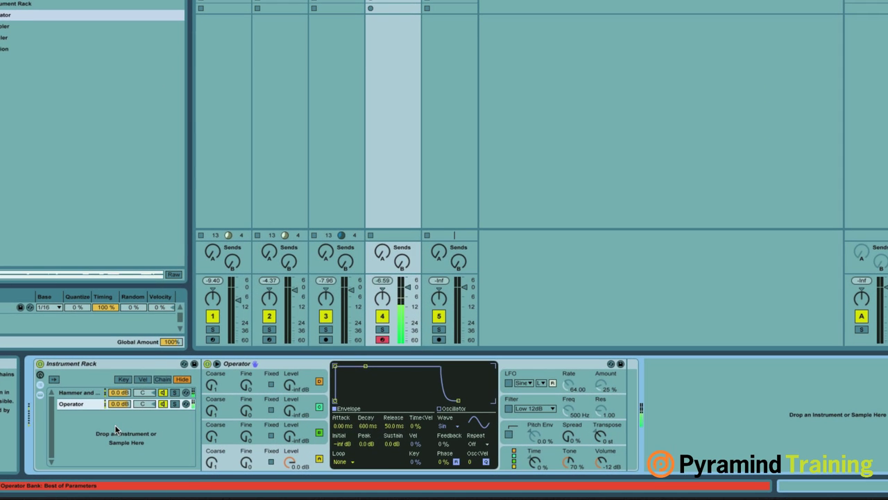
{"action": "key", "text": "z"}
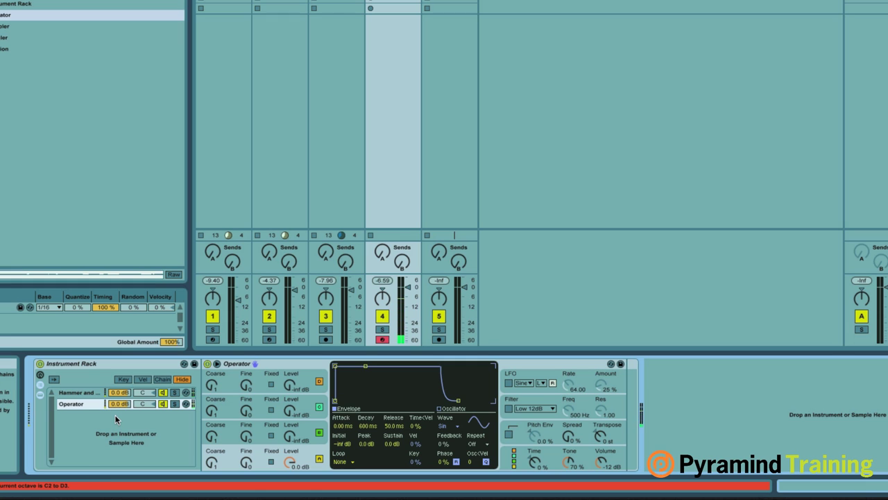
{"action": "key", "text": "z"}
Set the hammer Sampler's root key to D3, drop the octave to C0–D1, and reselect the hammer chain
{"action": "left_click", "coordinate": [88, 391]}
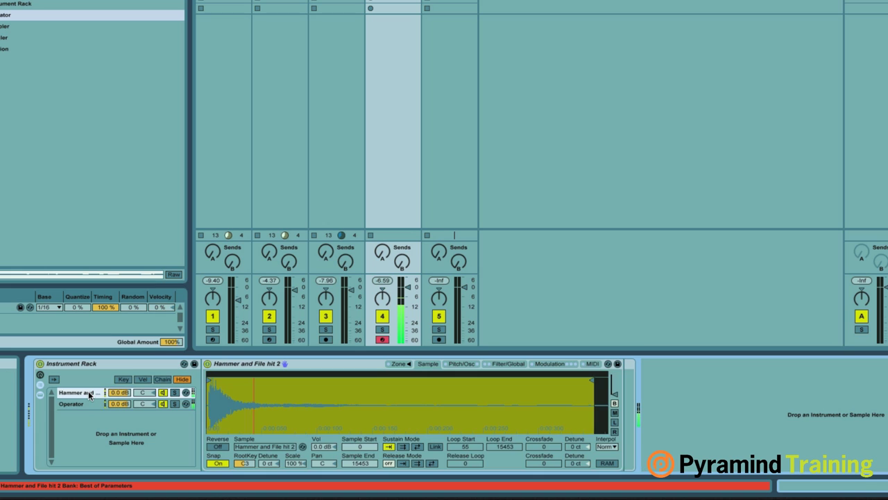
{"action": "left_click", "coordinate": [239, 463]}
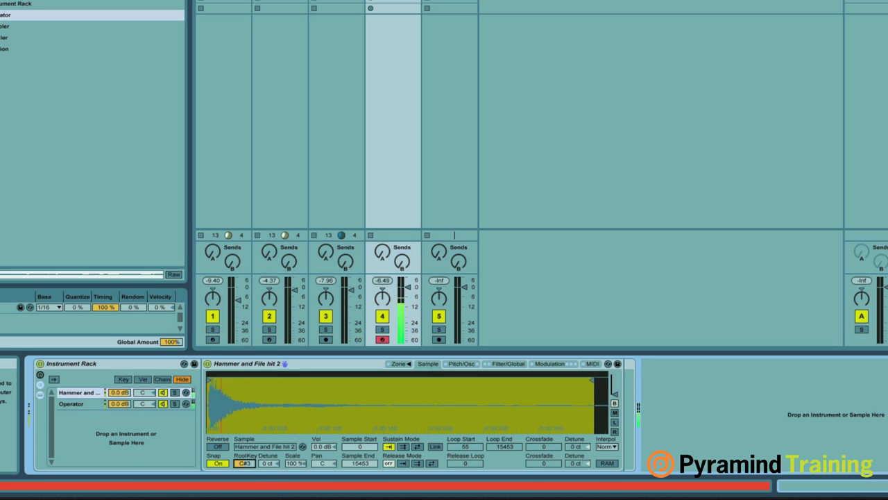
{"action": "key", "text": "Up"}
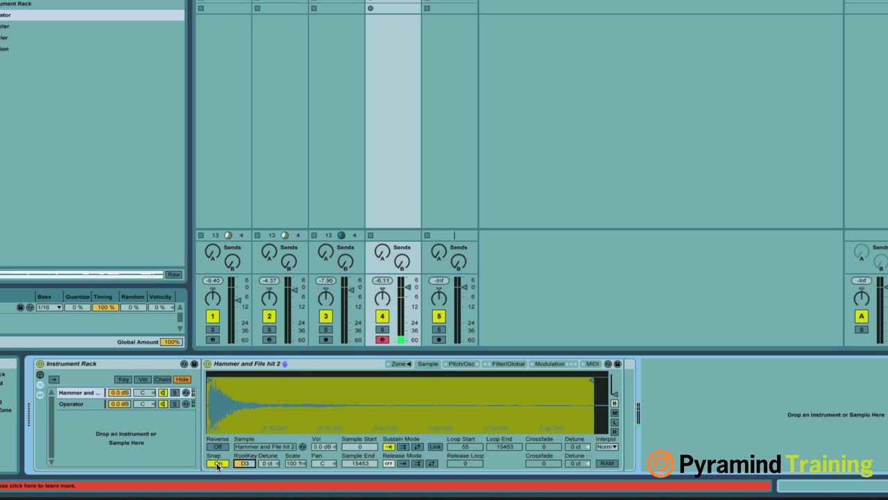
{"action": "left_click", "coordinate": [77, 405]}
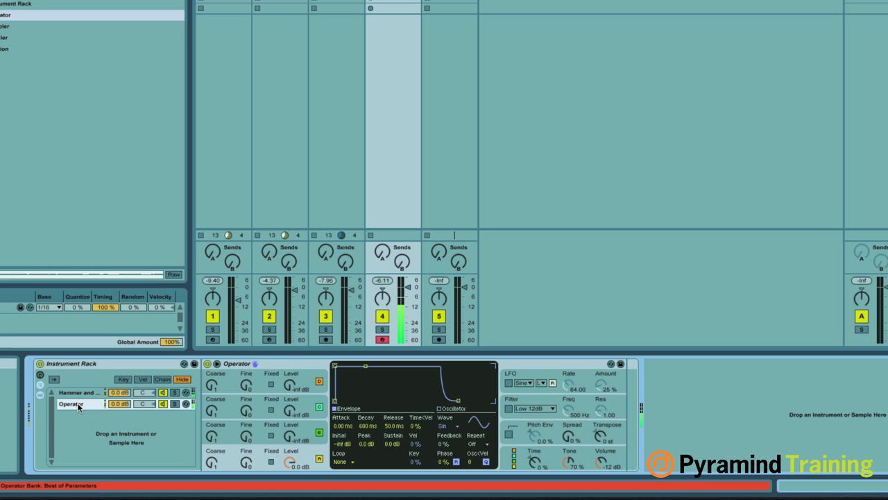
{"action": "key", "text": "z"}
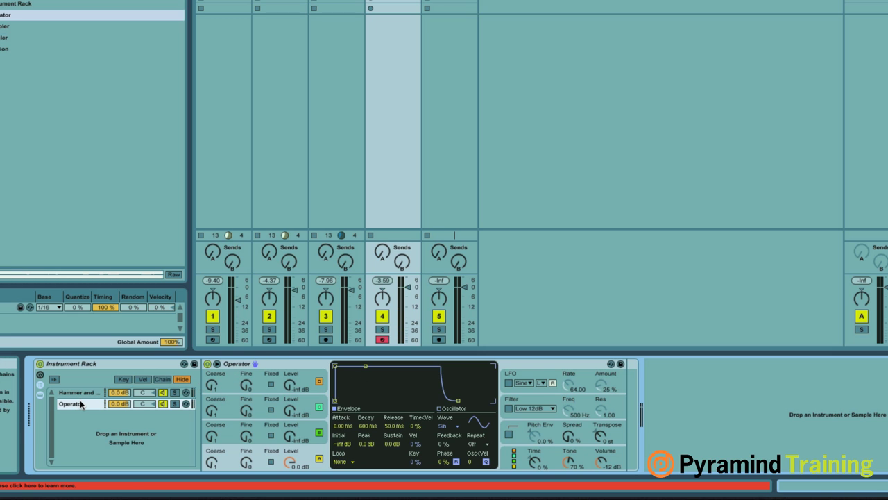
{"action": "left_click", "coordinate": [82, 393]}
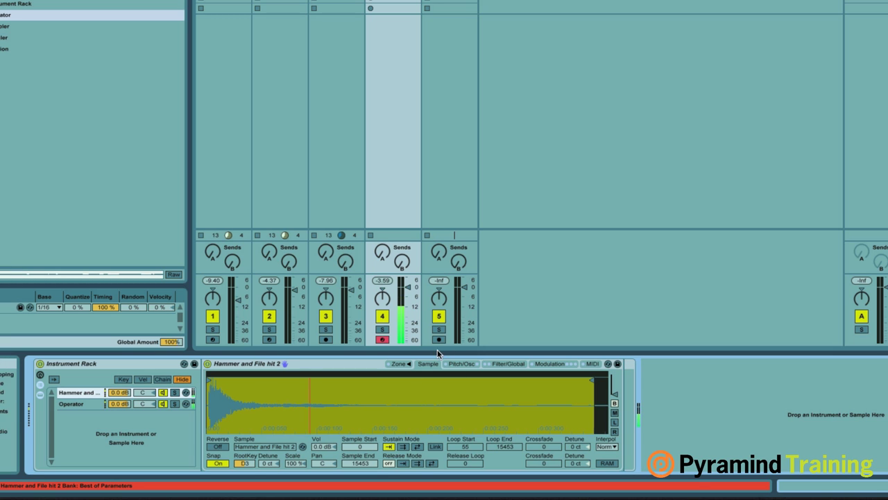
Add a Reverb after the Hammer and File hit 2 Sampler on the hammer chain
{"action": "left_click", "coordinate": [30, 87]}
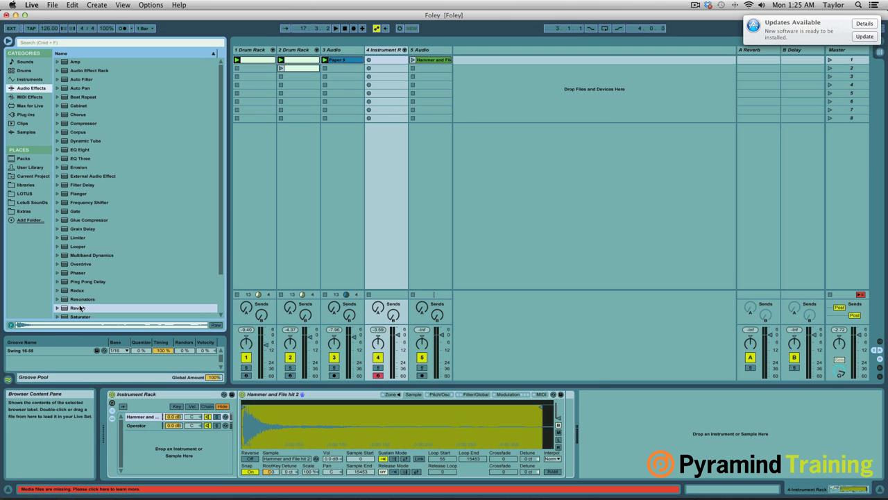
{"action": "left_click", "coordinate": [78, 308]}
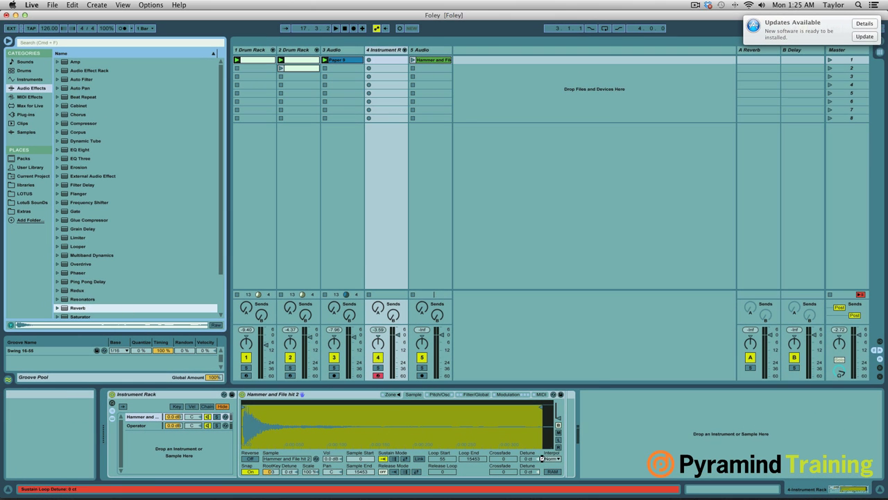
{"action": "key", "text": "Return"}
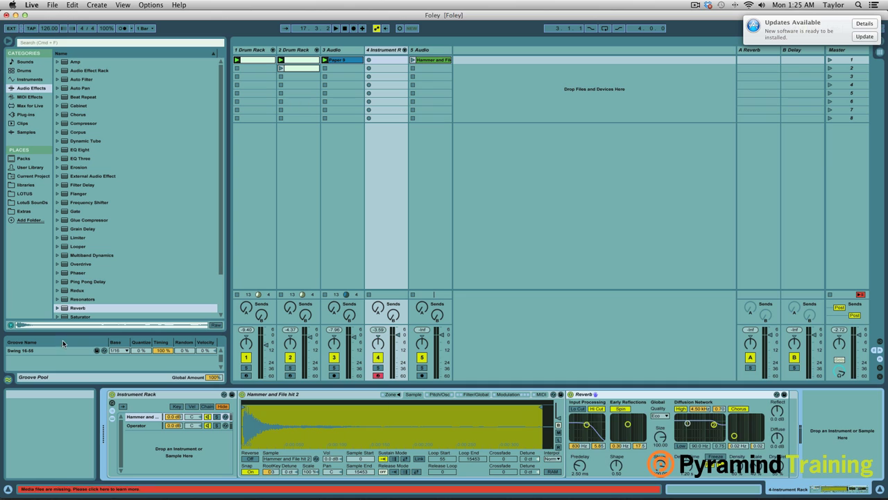
Lengthen the Operator chain's decay to 5.58 s with silent sustain, then return to the hammer chain
{"action": "left_click", "coordinate": [141, 426]}
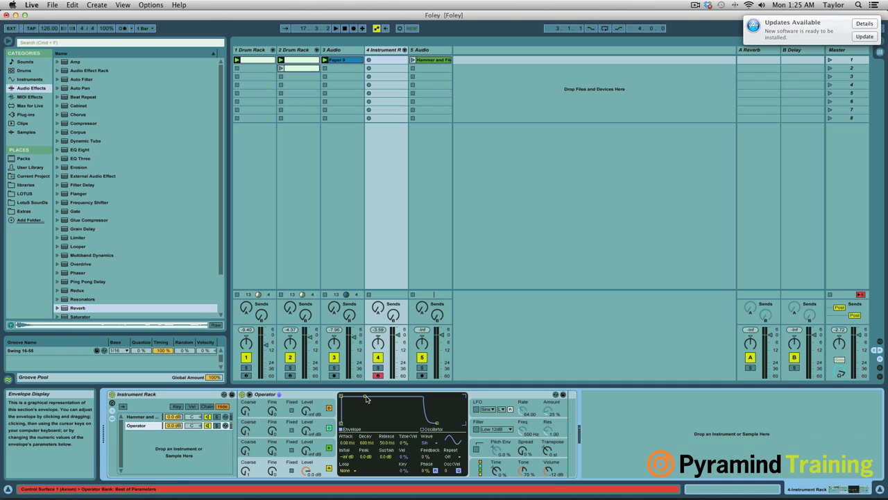
{"action": "left_click_drag", "start_coordinate": [366, 398], "coordinate": [373, 423]}
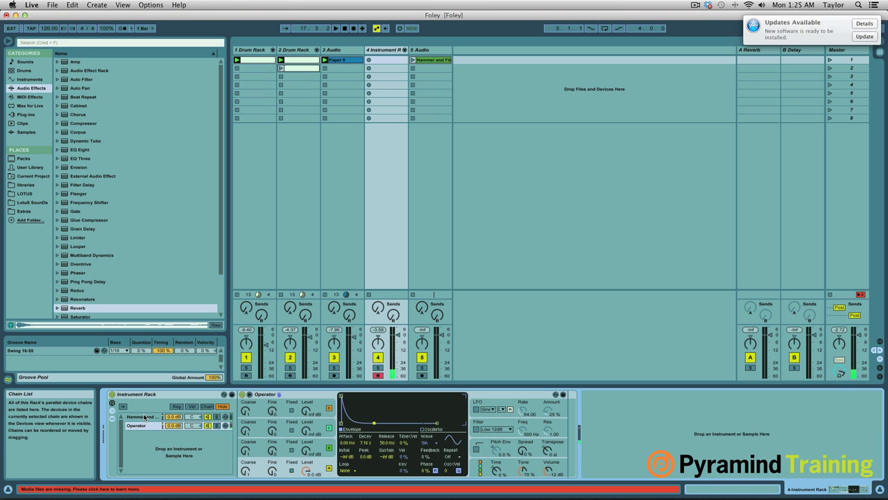
{"action": "left_click", "coordinate": [144, 416]}
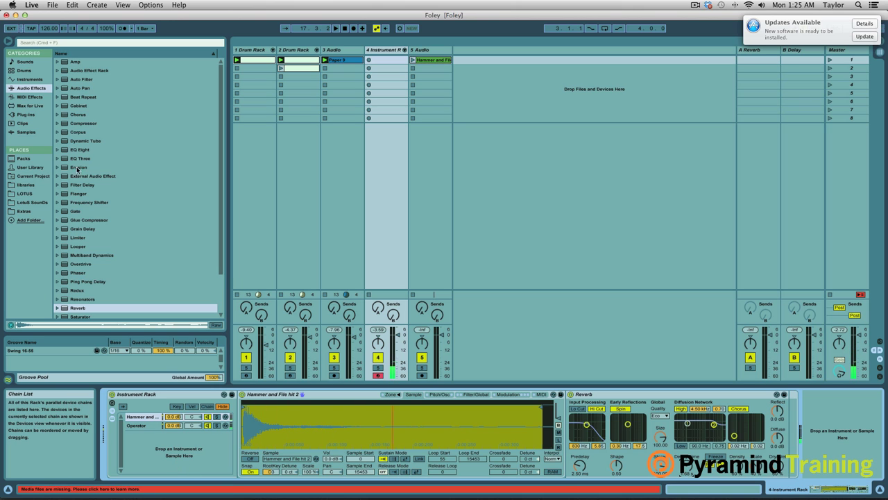
Add Paper 10.wav from LOTUS > Paper as a third rack chain and move its sample start later
{"action": "left_click", "coordinate": [25, 194]}
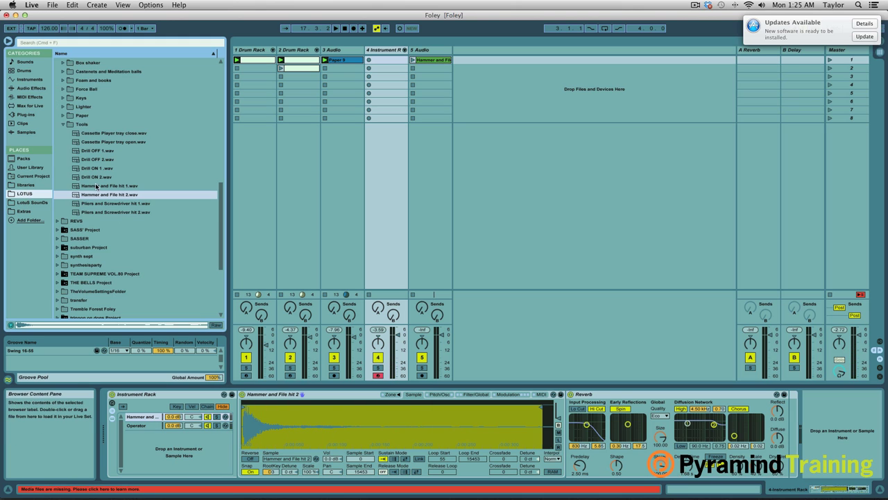
{"action": "left_click", "coordinate": [63, 124]}
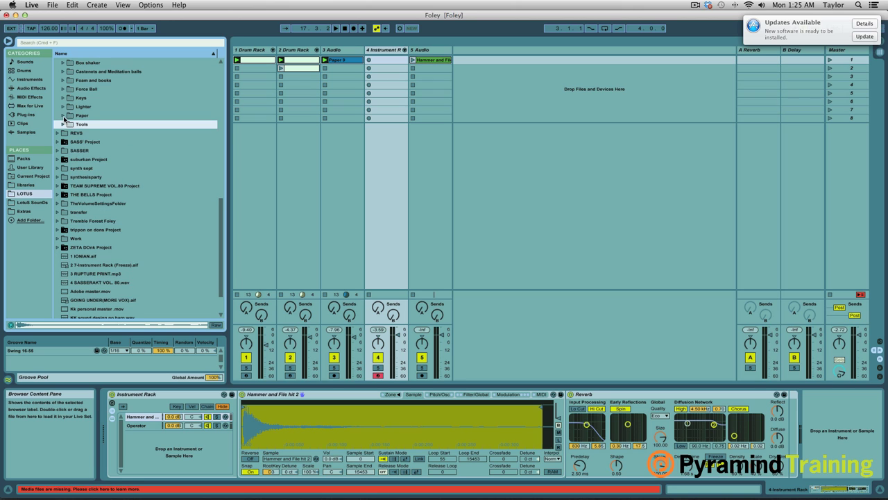
{"action": "scroll", "coordinate": [73, 205], "scroll_direction": "up", "scroll_amount": 3}
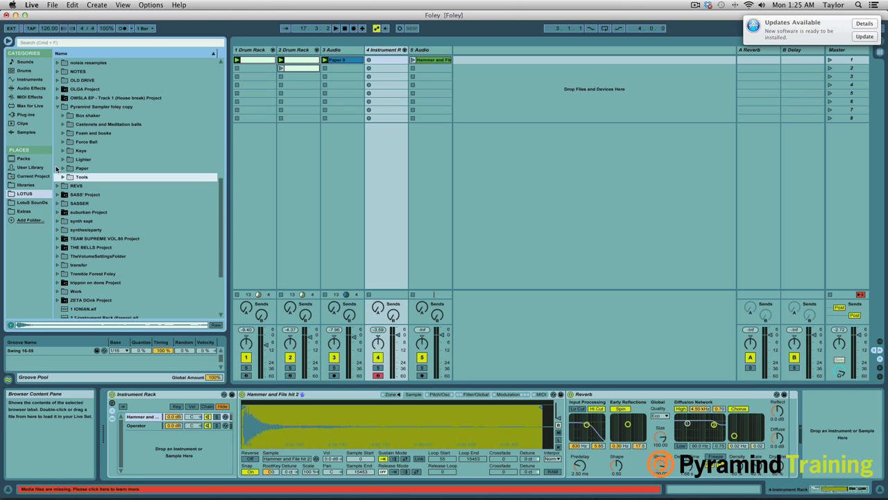
{"action": "left_click", "coordinate": [62, 168]}
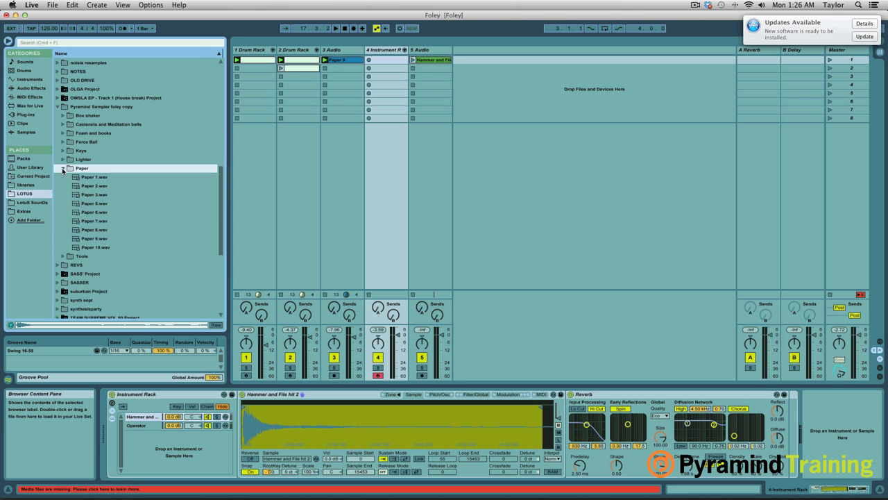
{"action": "left_click", "coordinate": [85, 247]}
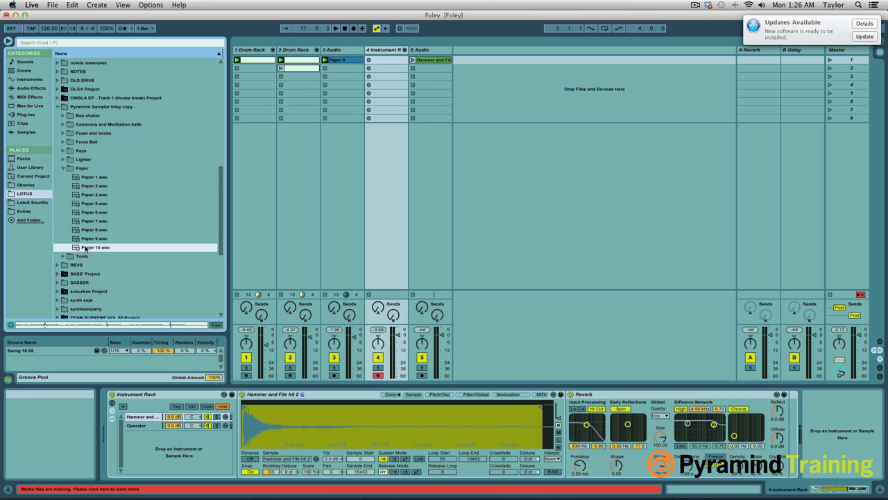
{"action": "left_click_drag", "start_coordinate": [86, 252], "coordinate": [176, 448]}
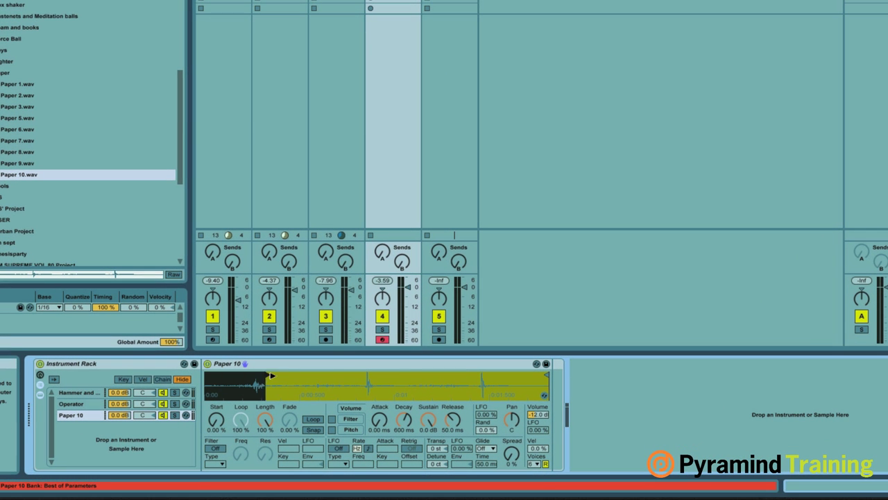
{"action": "left_click_drag", "start_coordinate": [288, 377], "coordinate": [482, 381]}
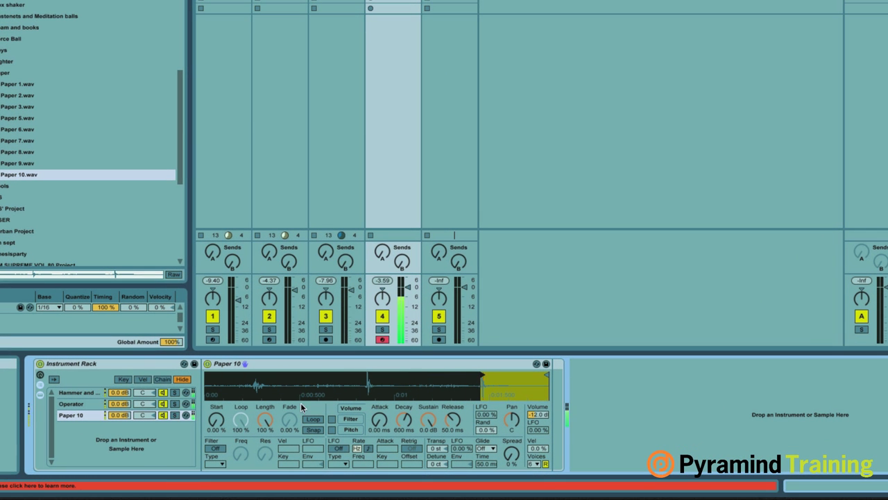
{"action": "mouse_move", "coordinate": [482, 377]}
{"action": "left_mouse_down"}
{"action": "mouse_move", "coordinate": [373, 378]}
{"action": "mouse_move", "coordinate": [381, 375]}
{"action": "left_mouse_up"}
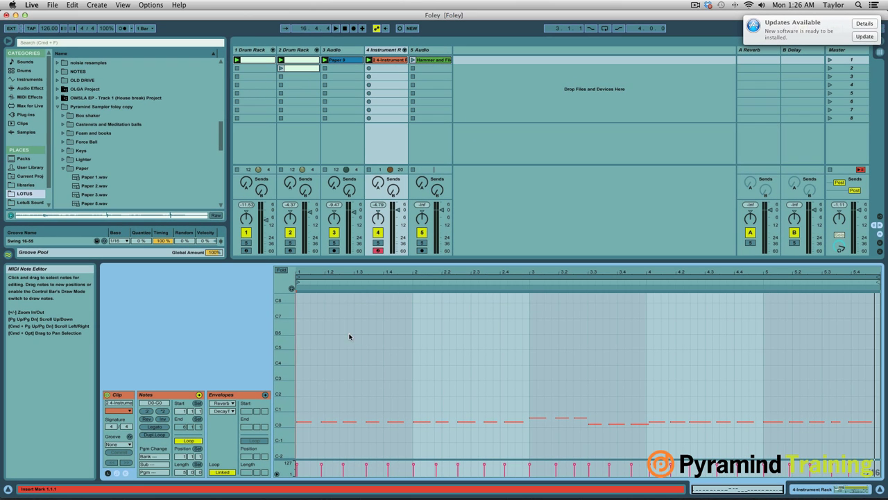
Drag the Instrument Rack clip's loop end to bar 5, play the set, and return to the device view
{"action": "left_click", "coordinate": [878, 277]}
{"action": "mouse_move", "coordinate": [877, 277]}
{"action": "left_mouse_down"}
{"action": "mouse_move", "coordinate": [755, 287]}
{"action": "mouse_move", "coordinate": [764, 287]}
{"action": "left_mouse_up"}
{"action": "key", "text": "space"}
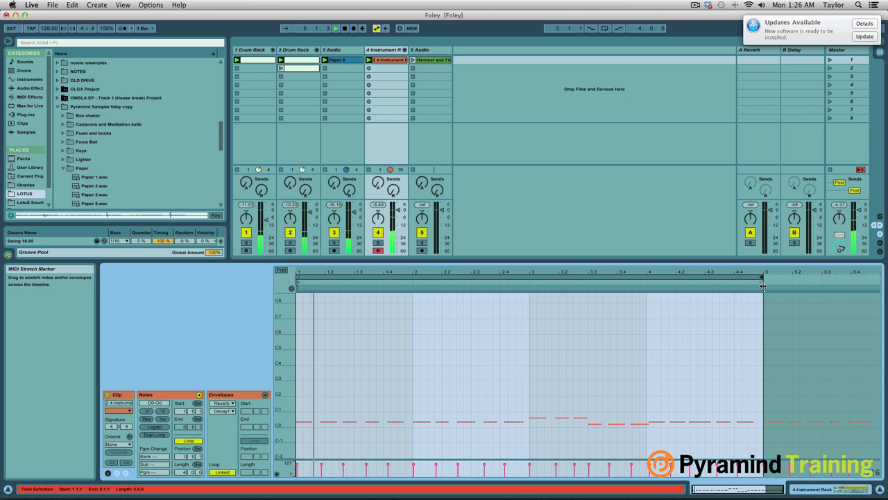
{"action": "key", "text": "shift+Tab"}
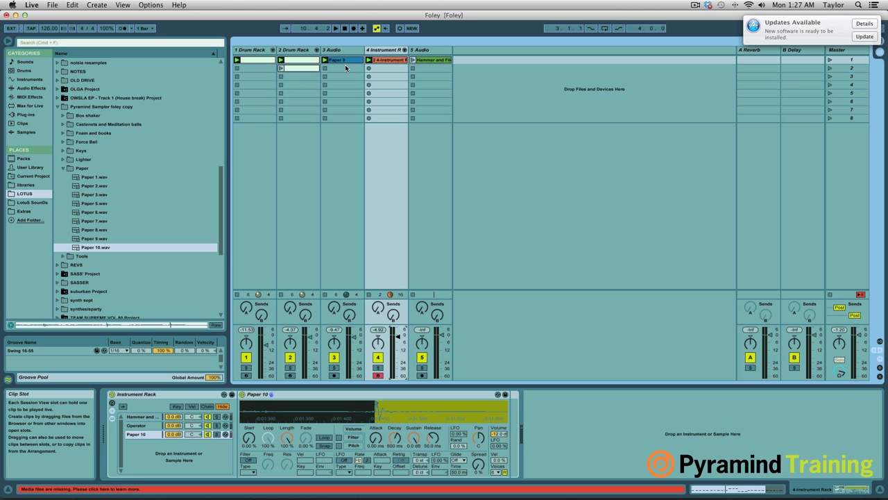
{"action": "left_click", "coordinate": [63, 169]}
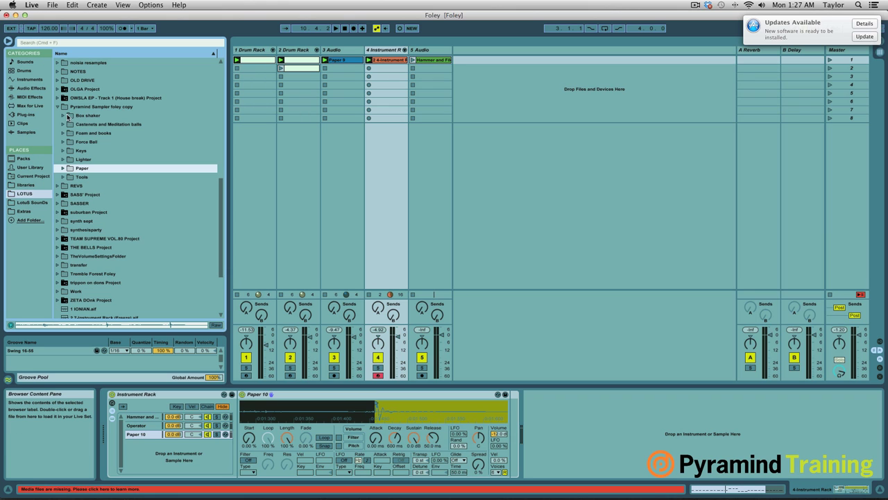
{"action": "left_click", "coordinate": [63, 117]}
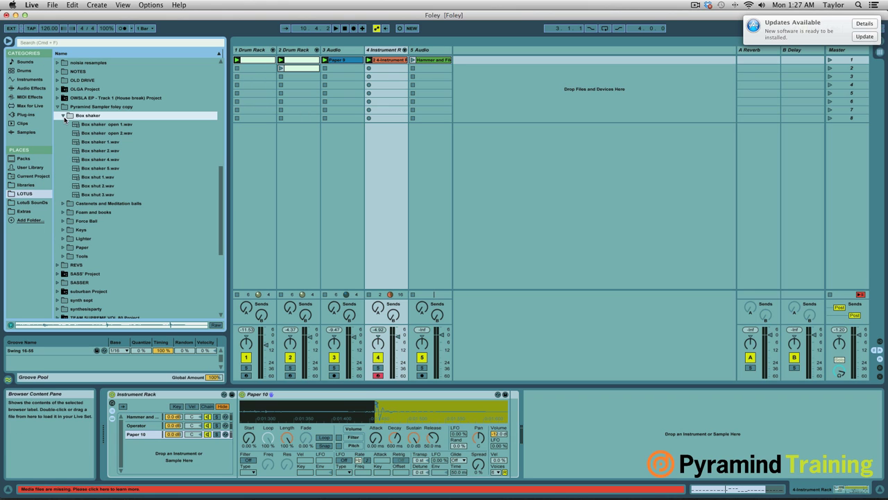
{"action": "left_click", "coordinate": [62, 116]}
{"action": "left_click", "coordinate": [63, 124]}
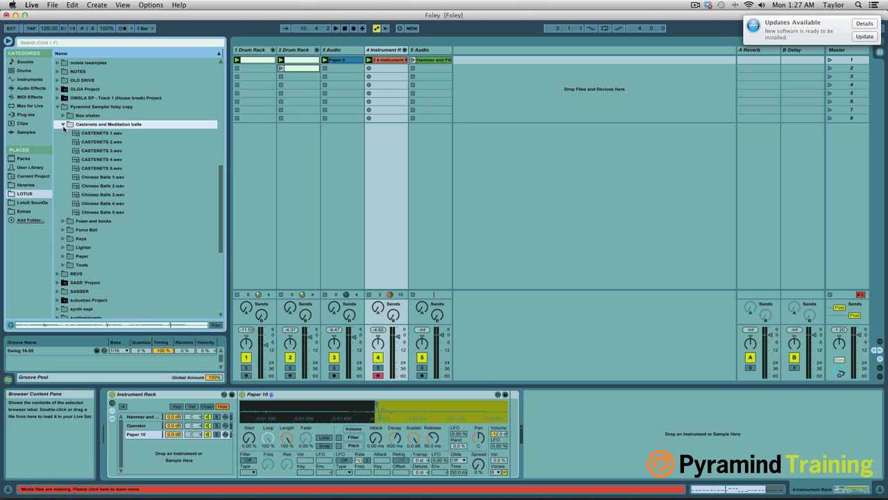
{"action": "left_click", "coordinate": [63, 125]}
{"action": "left_click", "coordinate": [63, 133]}
{"action": "left_click", "coordinate": [62, 133]}
{"action": "left_click", "coordinate": [63, 141]}
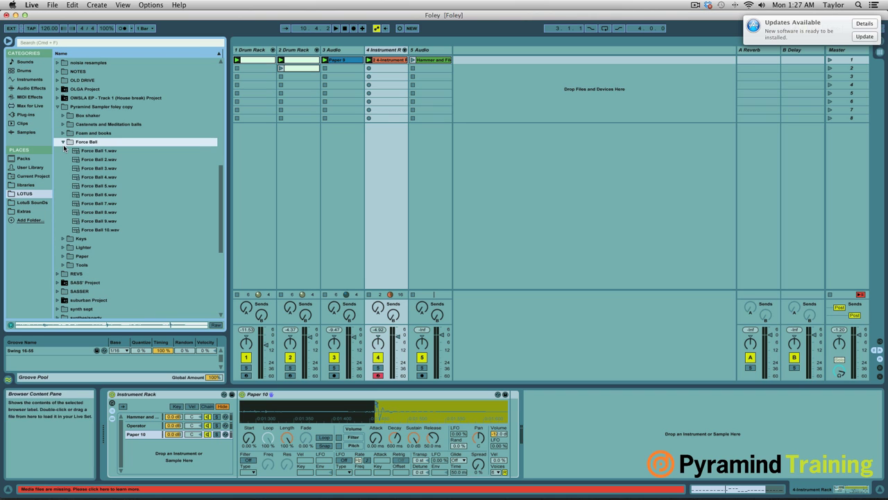
{"action": "left_click", "coordinate": [63, 141]}
{"action": "left_click", "coordinate": [63, 151]}
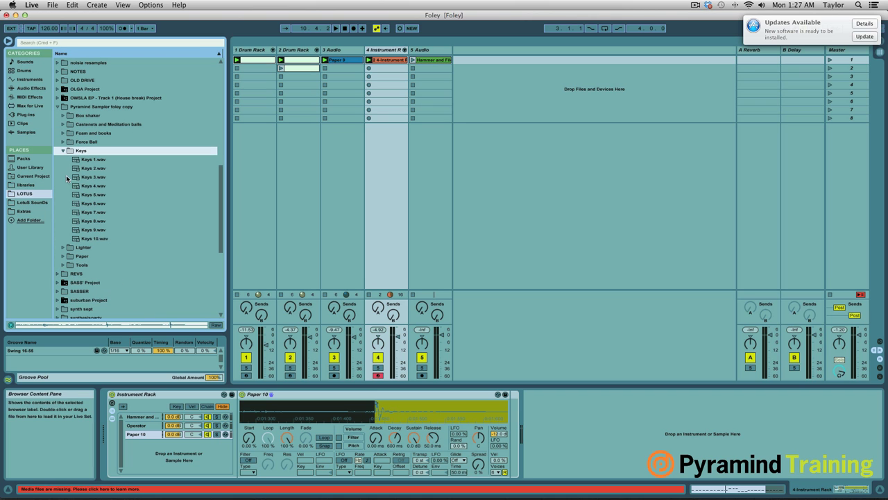
{"action": "scroll", "coordinate": [66, 175], "scroll_direction": "up", "scroll_amount": 3}
{"action": "scroll", "coordinate": [66, 175], "scroll_direction": "down", "scroll_amount": 7}
{"action": "scroll", "coordinate": [66, 175], "scroll_direction": "up", "scroll_amount": 3}
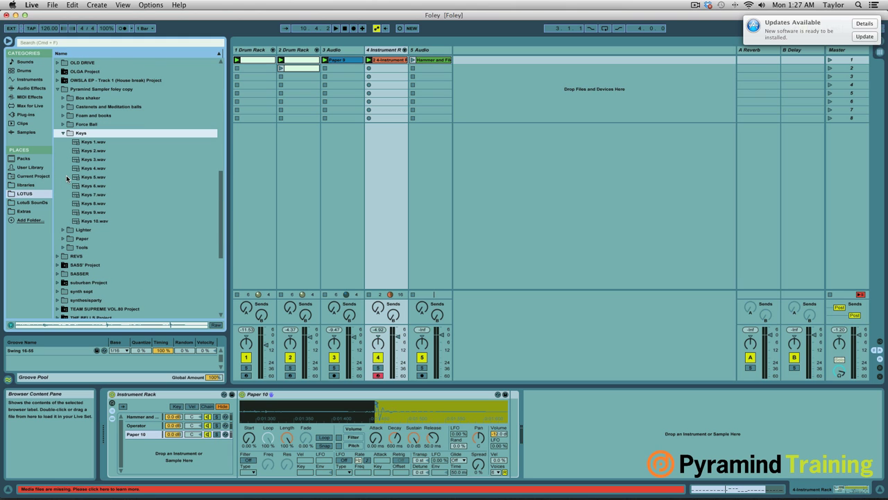
{"action": "scroll", "coordinate": [66, 175], "scroll_direction": "up", "scroll_amount": 3}
{"action": "scroll", "coordinate": [66, 175], "scroll_direction": "down", "scroll_amount": 1}
{"action": "left_click", "coordinate": [62, 151]}
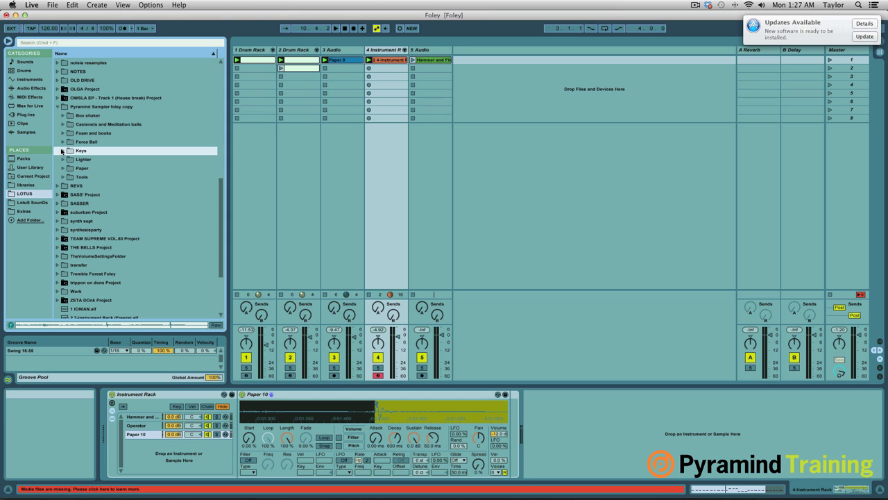
{"action": "left_click", "coordinate": [63, 159]}
{"action": "left_click", "coordinate": [62, 159]}
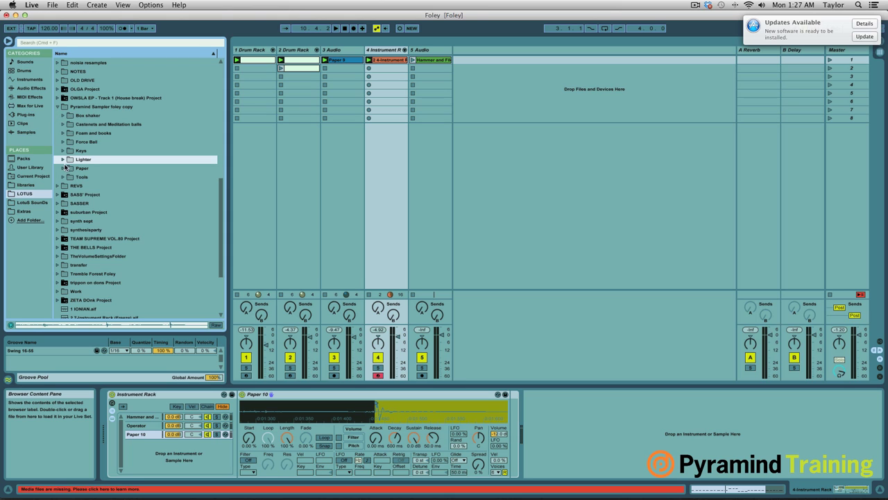
{"action": "left_click", "coordinate": [63, 168]}
{"action": "left_click", "coordinate": [63, 168]}
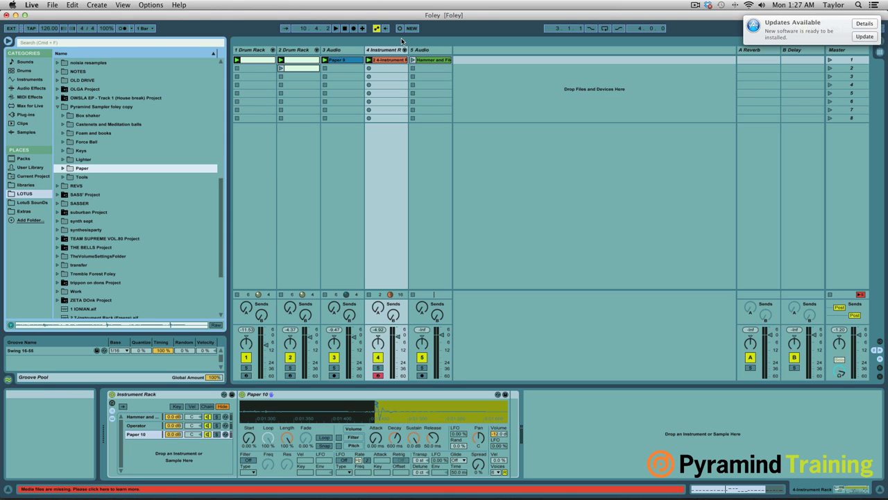
Review the devices on tracks 1, 3 and 4, then switch between the Hammer and Operator chains, ending on Operator
{"action": "left_click", "coordinate": [260, 51]}
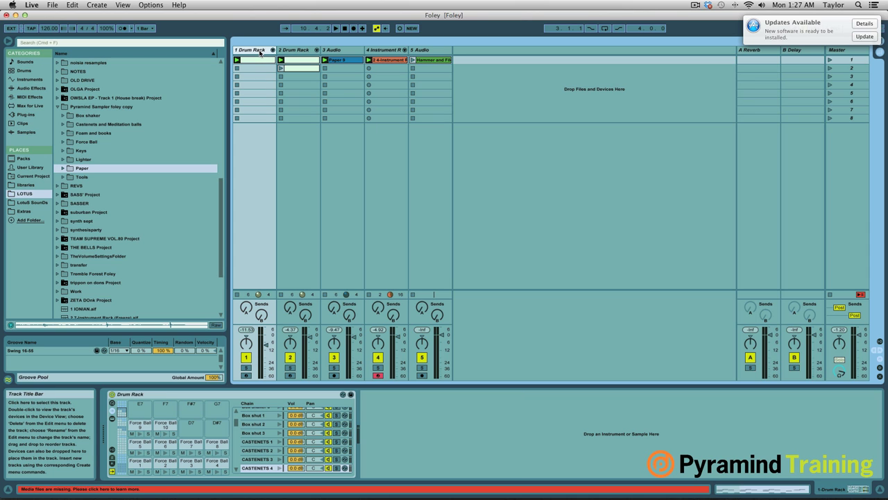
{"action": "left_click", "coordinate": [333, 51]}
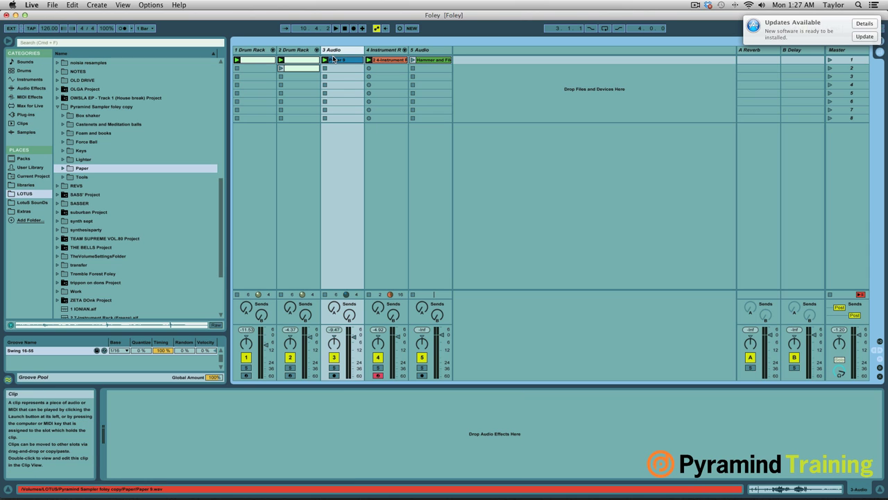
{"action": "left_click", "coordinate": [386, 52]}
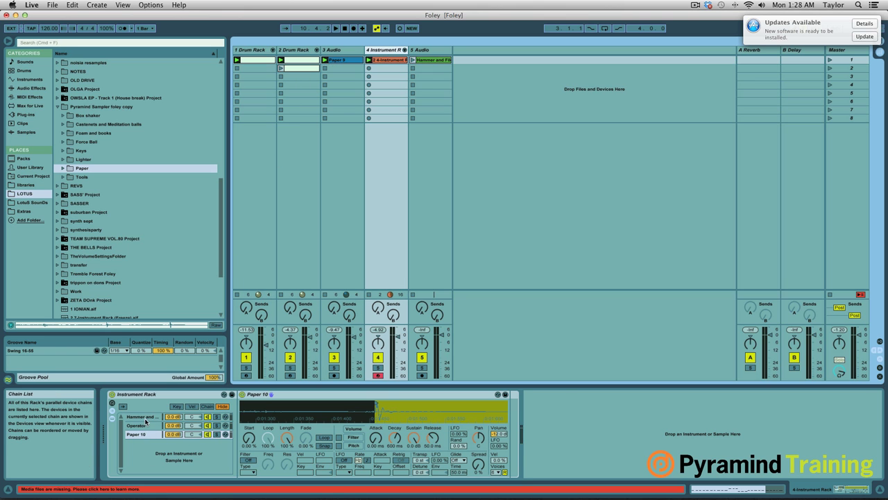
{"action": "left_click", "coordinate": [144, 417]}
{"action": "left_click", "coordinate": [139, 425]}
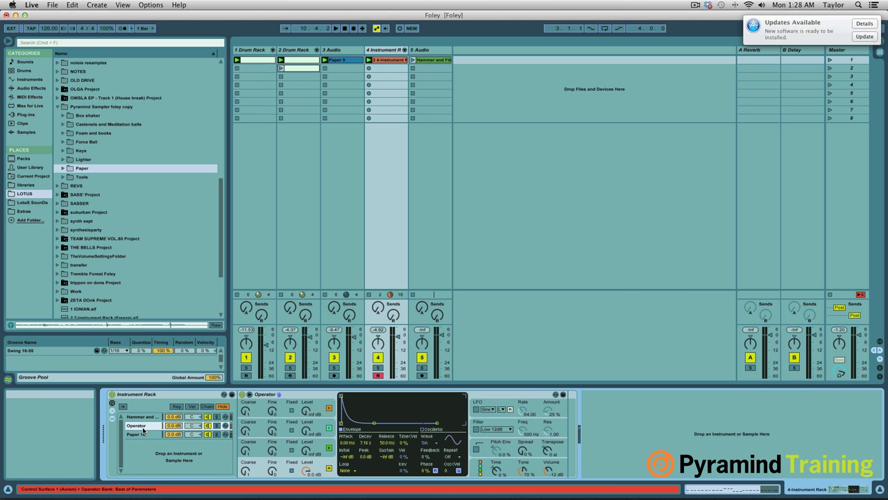
{"action": "left_click", "coordinate": [143, 418]}
{"action": "left_click", "coordinate": [143, 425]}
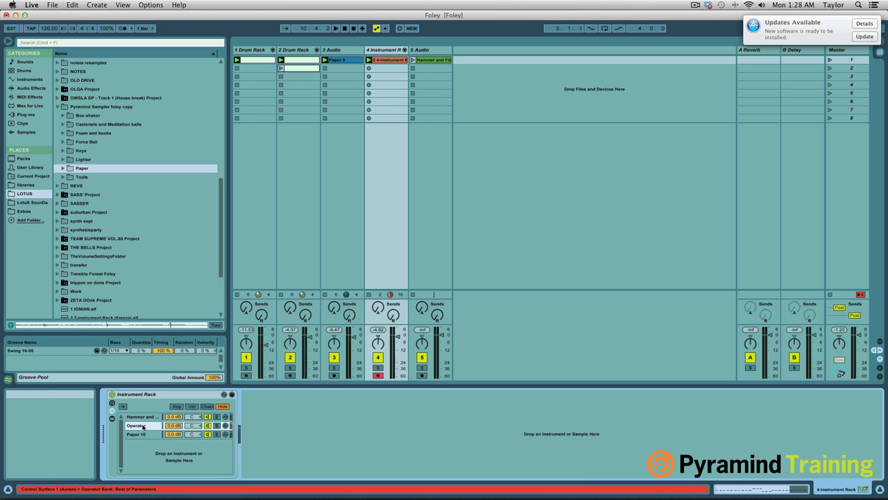